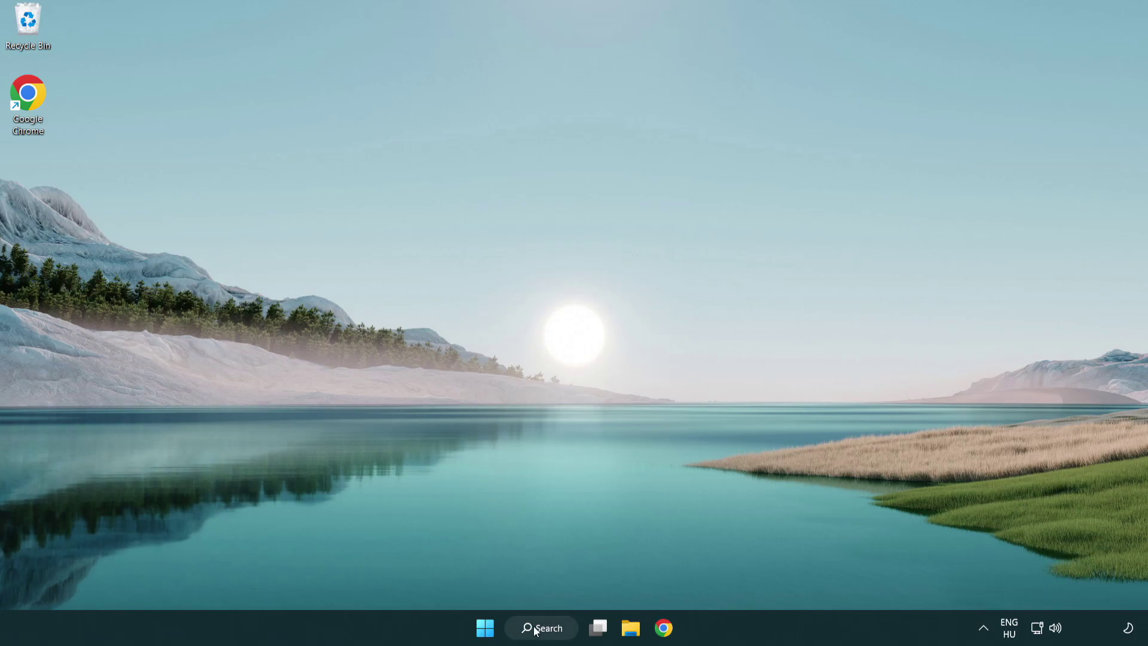
- Search Windows for 'device manager' and open Device Manager from the results
left_click(547, 629)
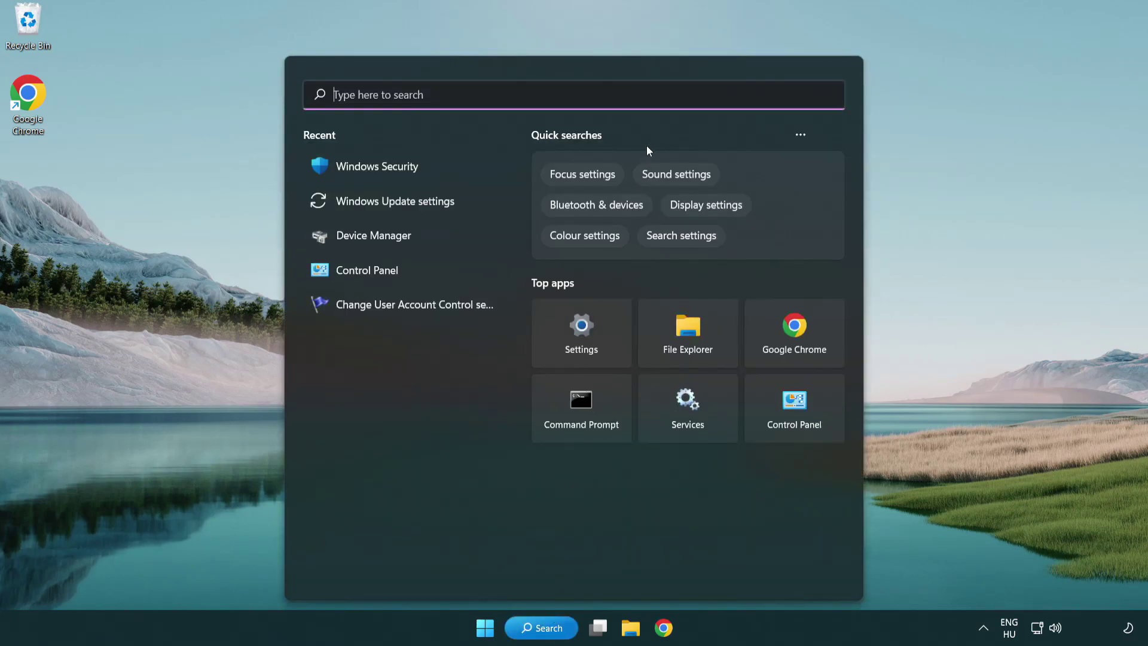
type("dev")
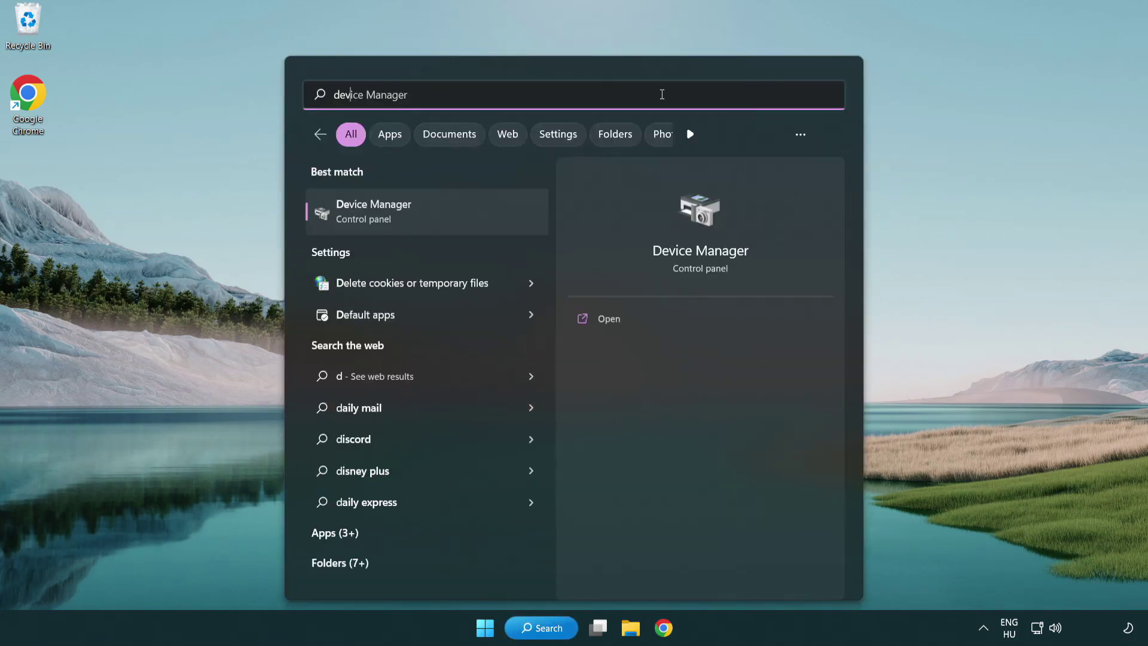
type("ice mana")
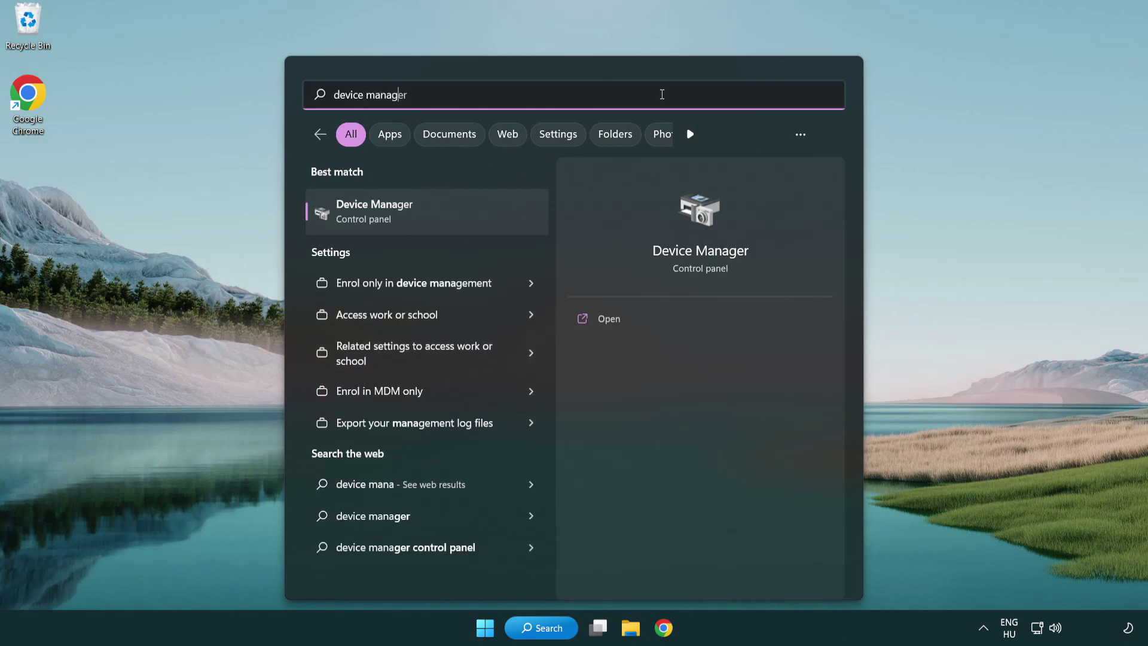
type("ger")
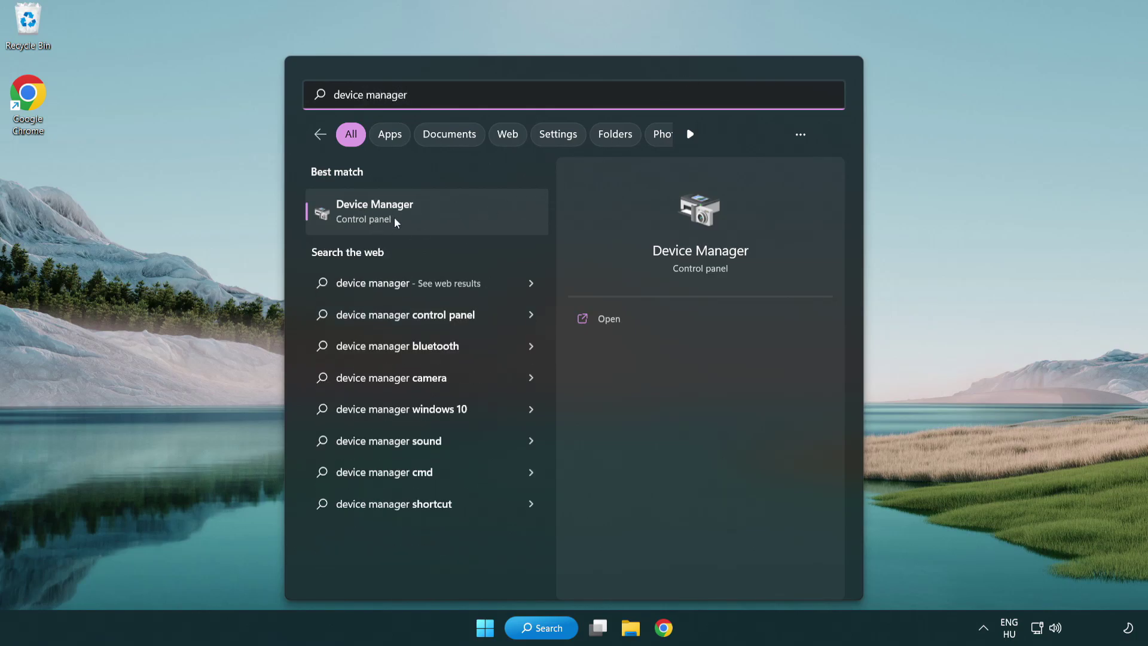
left_click(459, 218)
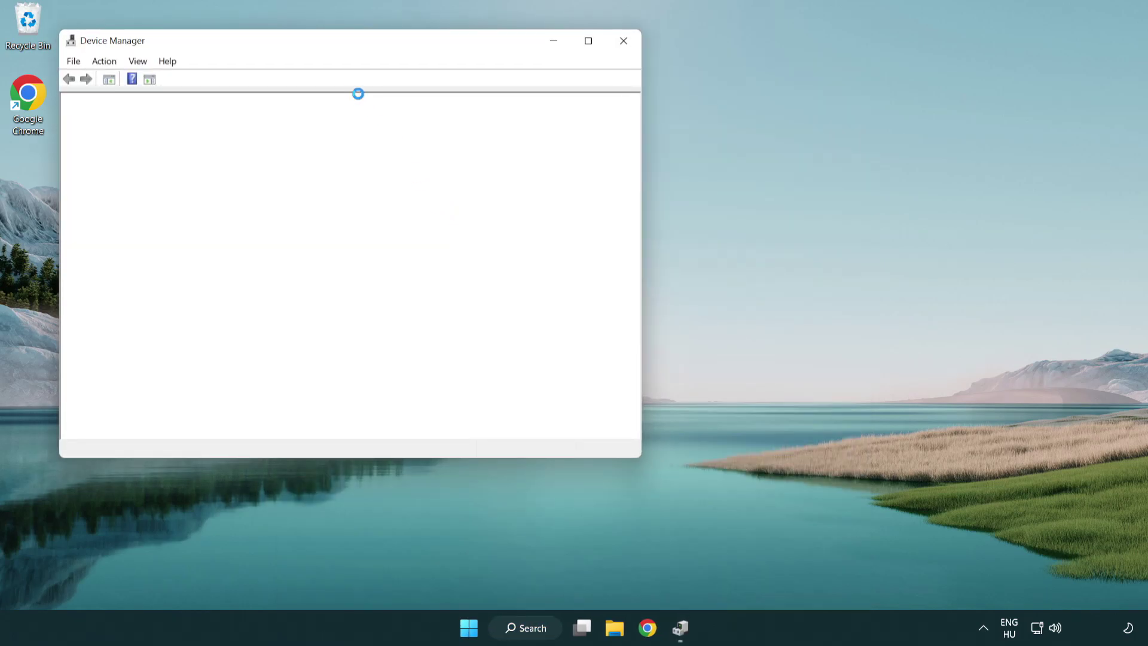
- Auto-search for a VMware SVGA 3D adapter driver, confirming the best one is installed
left_click_drag(310, 44, 506, 115)
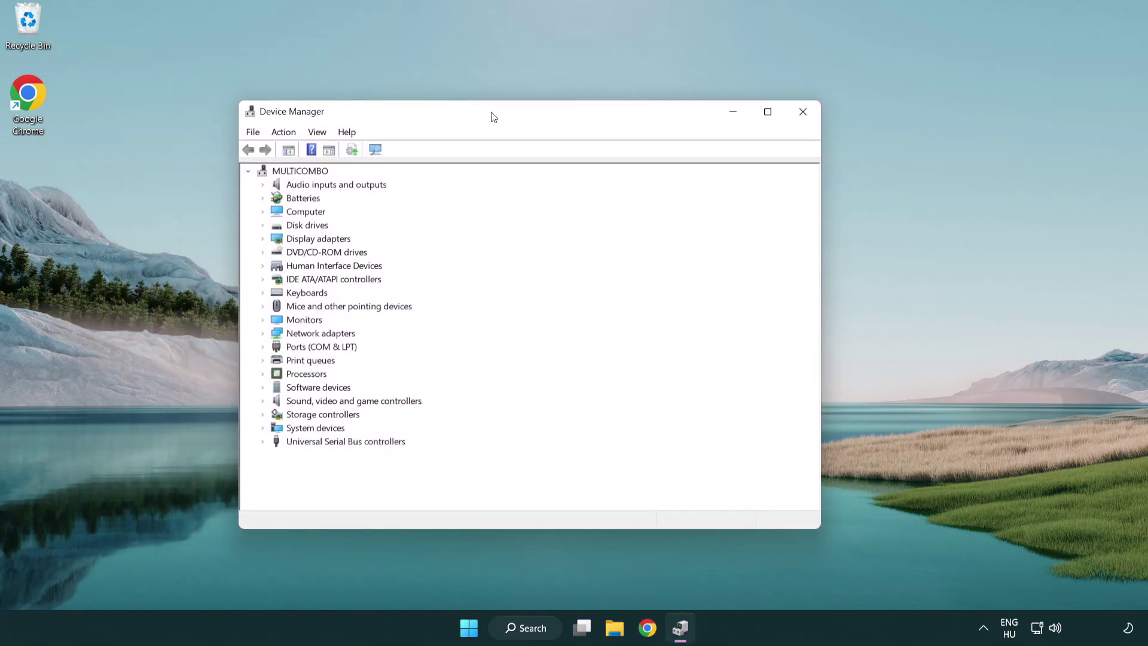
left_click(314, 242)
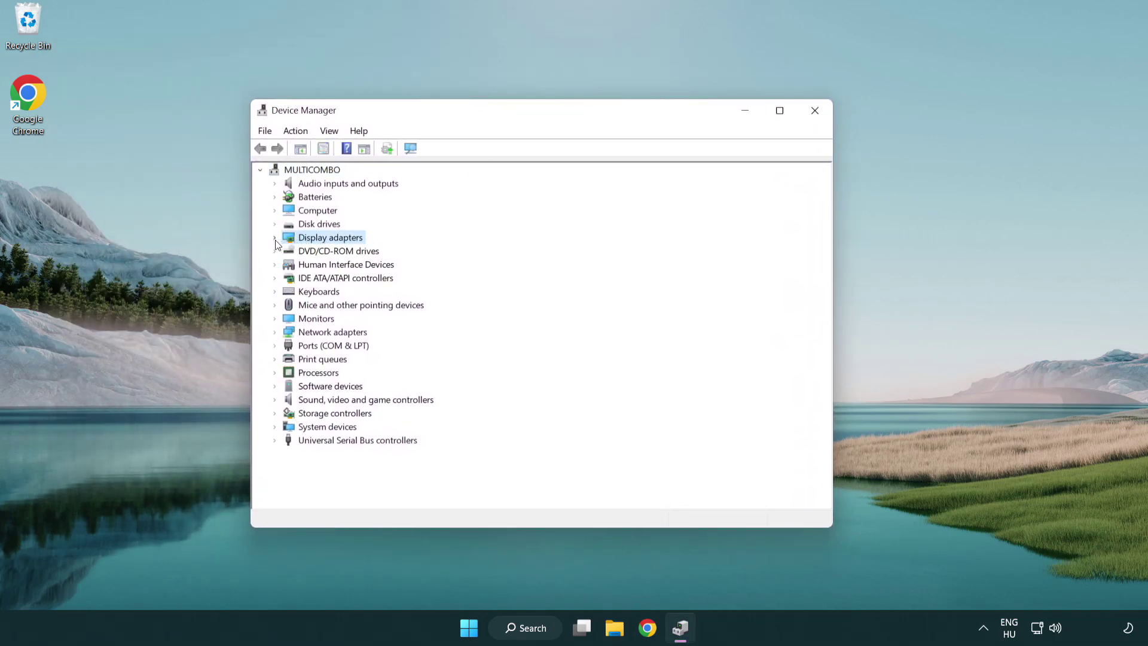
left_click(274, 238)
left_click(331, 253)
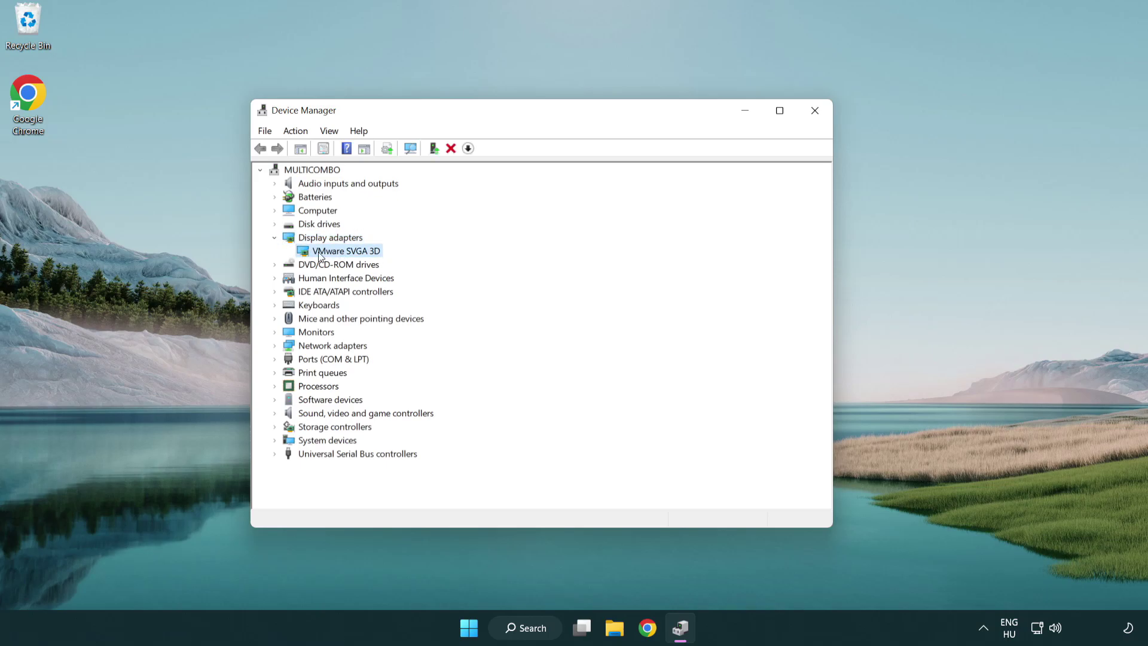
right_click(342, 254)
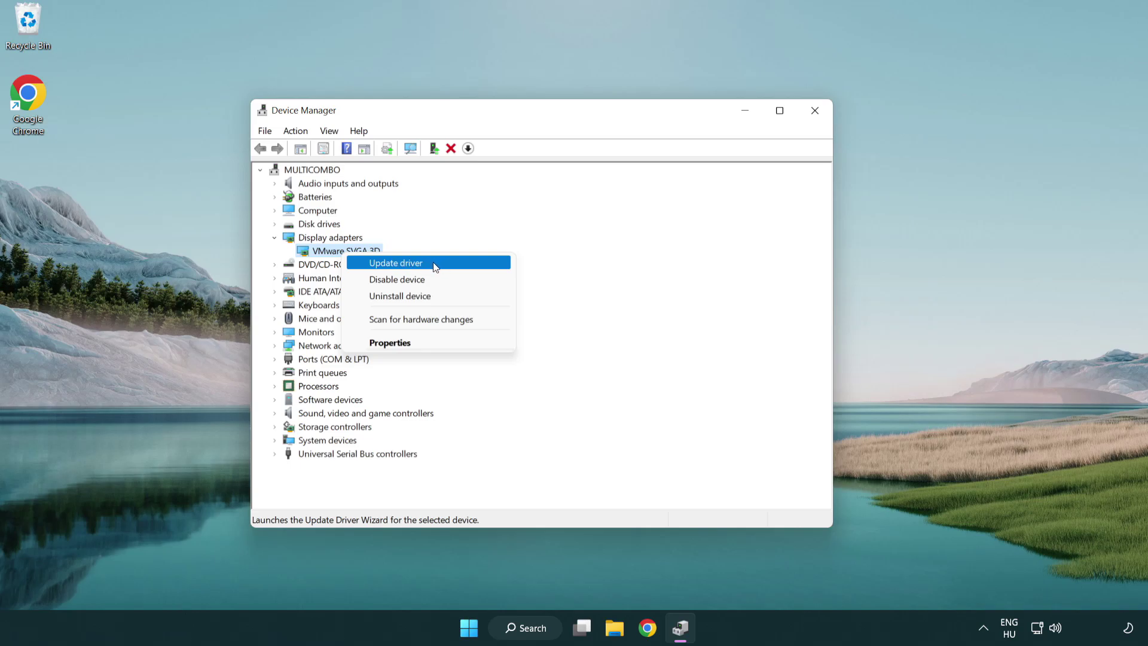
left_click(453, 265)
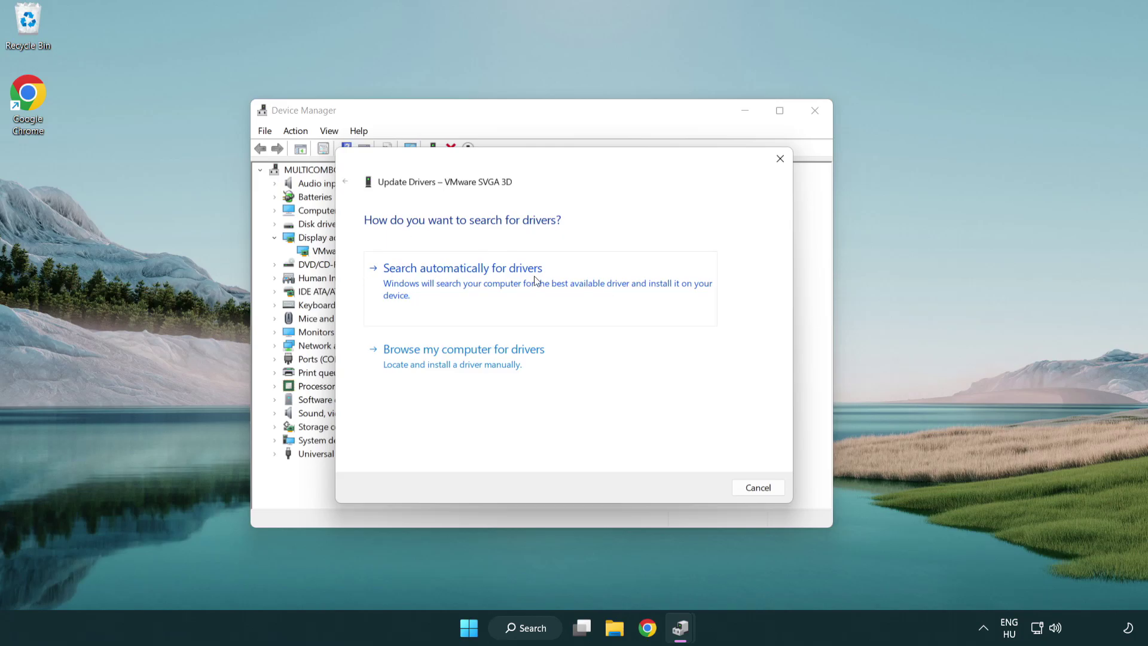
left_click(504, 279)
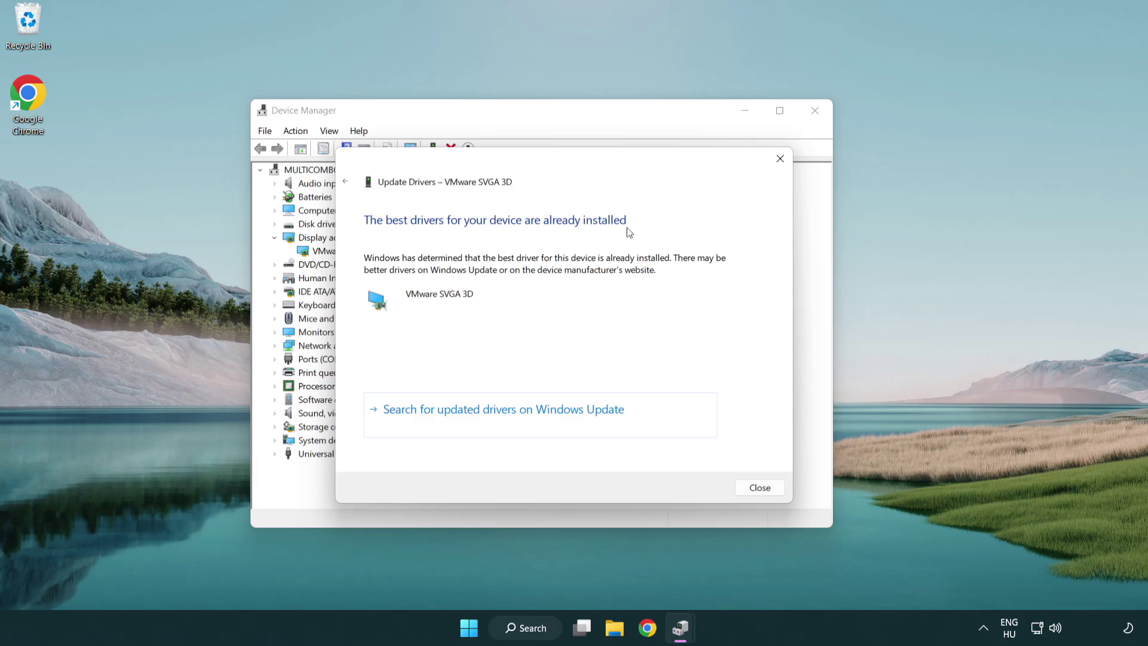
left_click(762, 491)
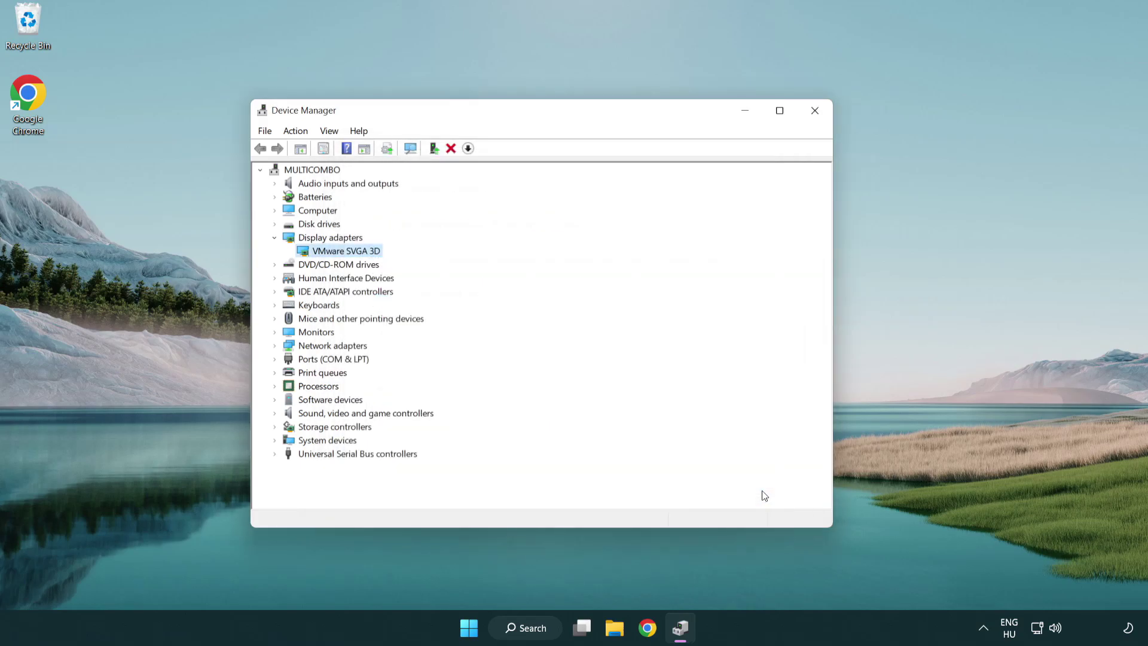
- Close Device Manager and search Windows for 'update'
left_click(817, 113)
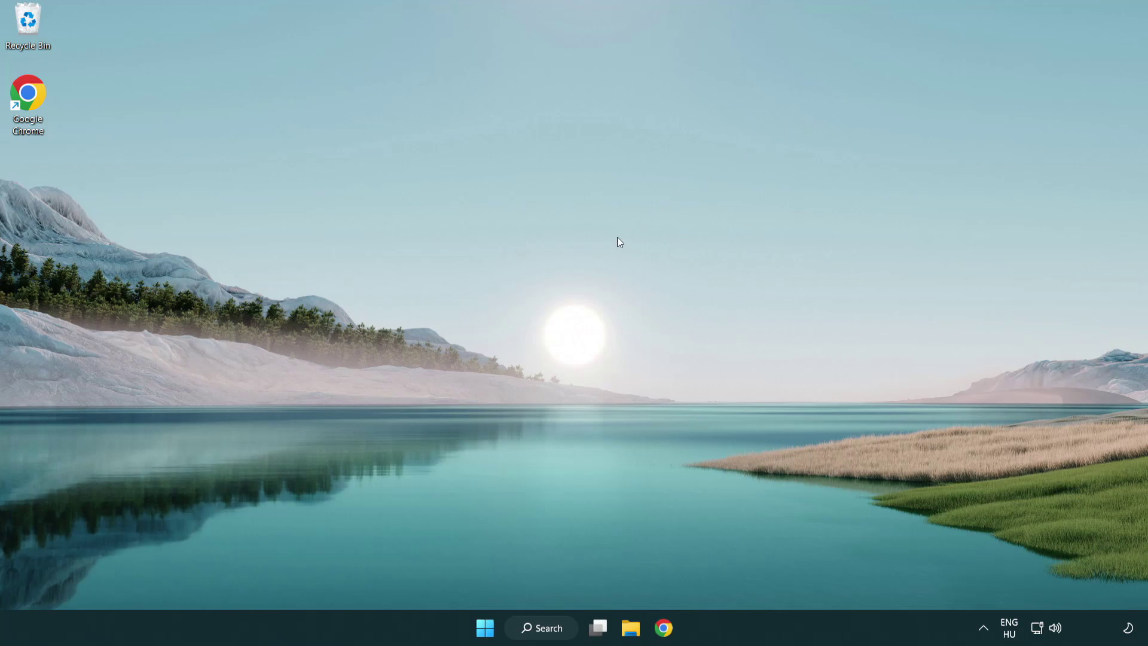
left_click(553, 627)
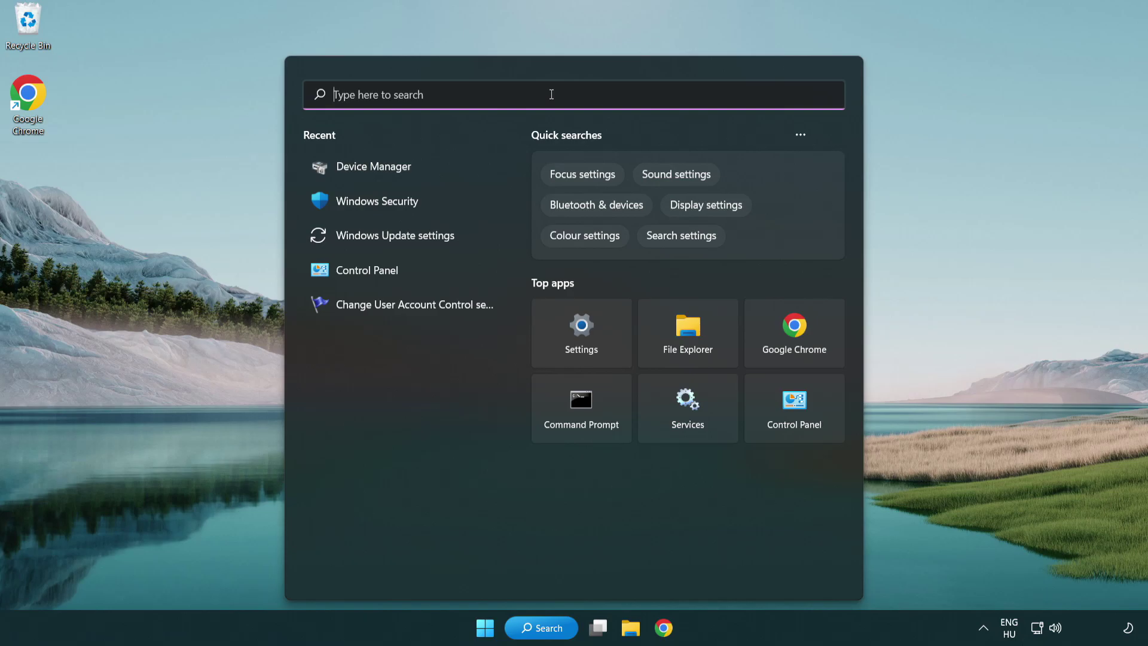
type("upda")
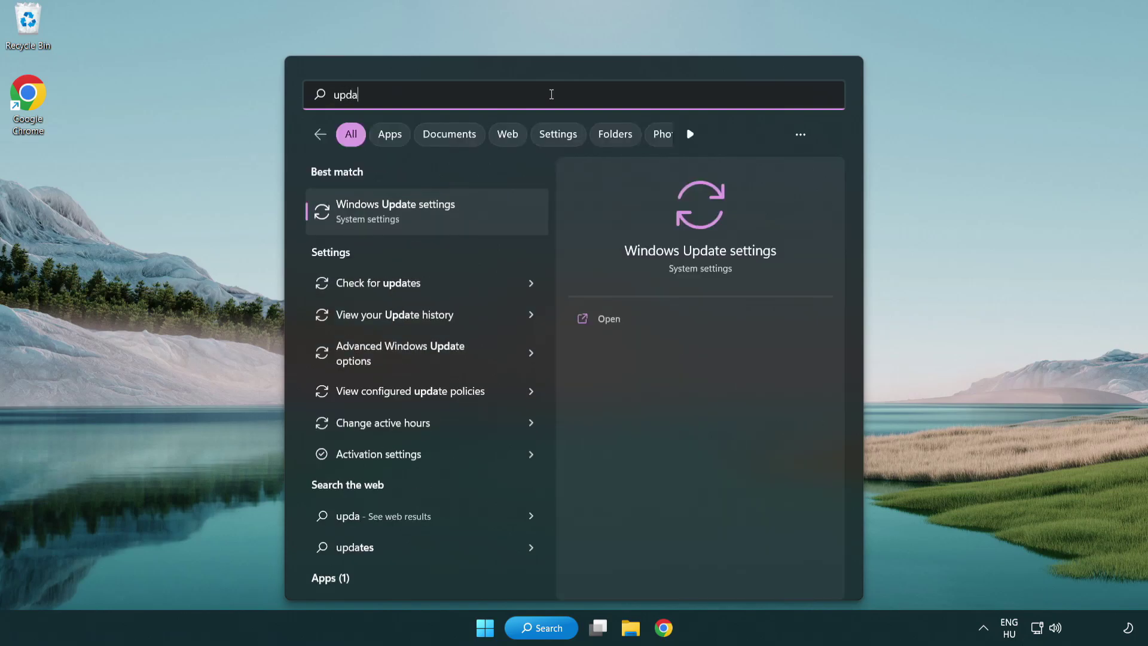
type("te")
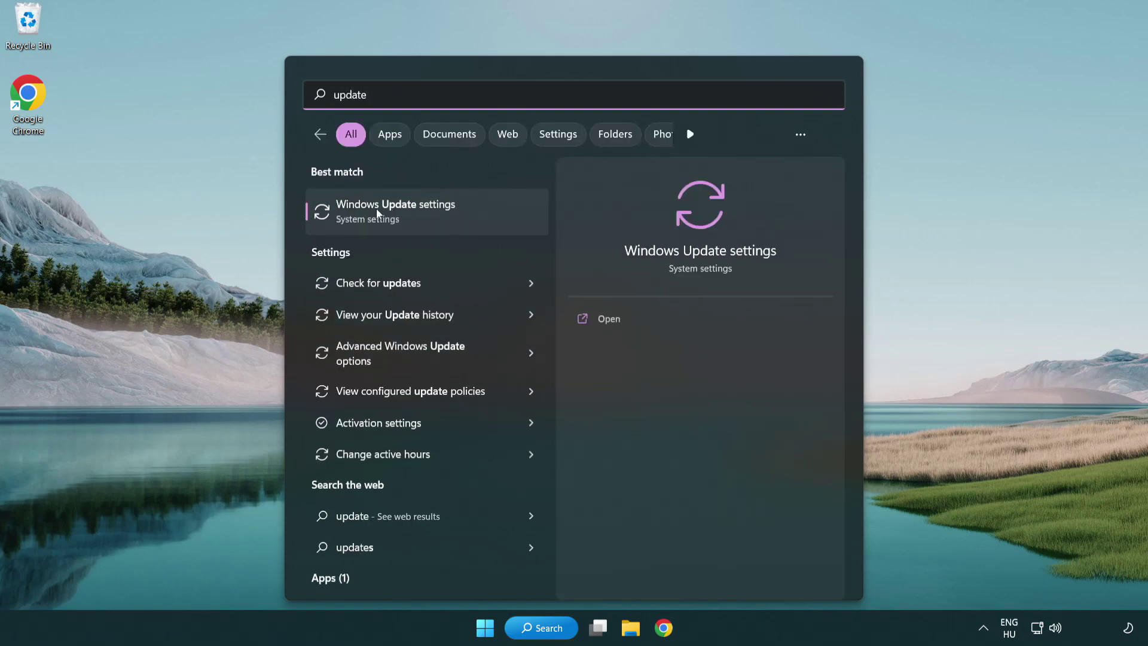
- Open Windows Update settings, run an update check showing up to date, then close Settings
left_click(447, 216)
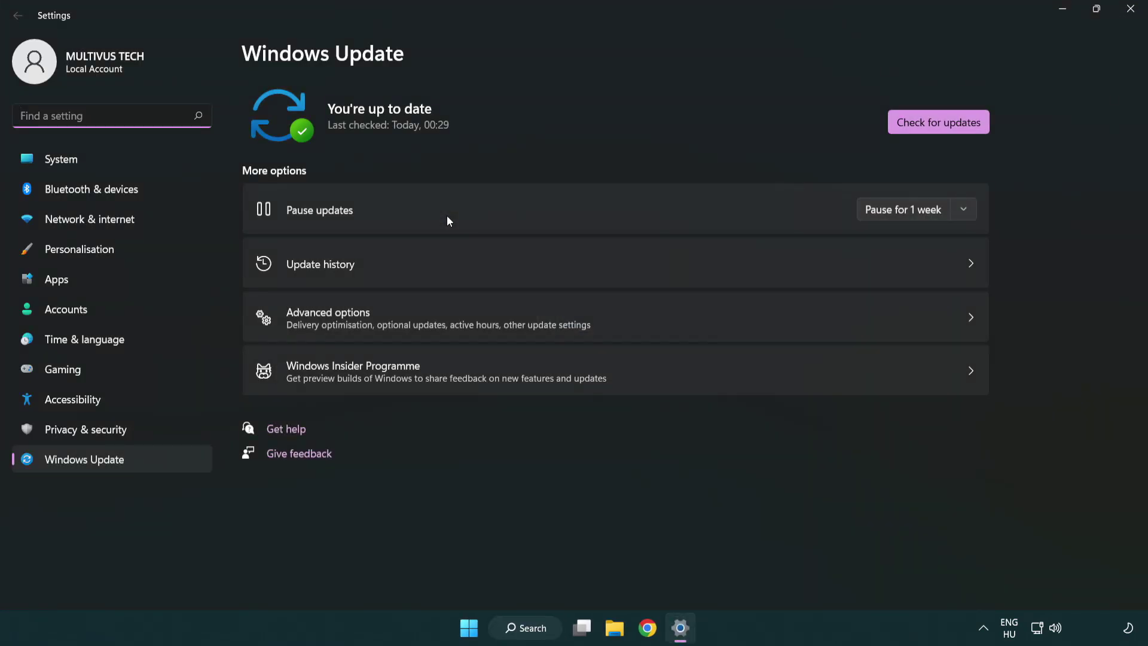
left_click(961, 128)
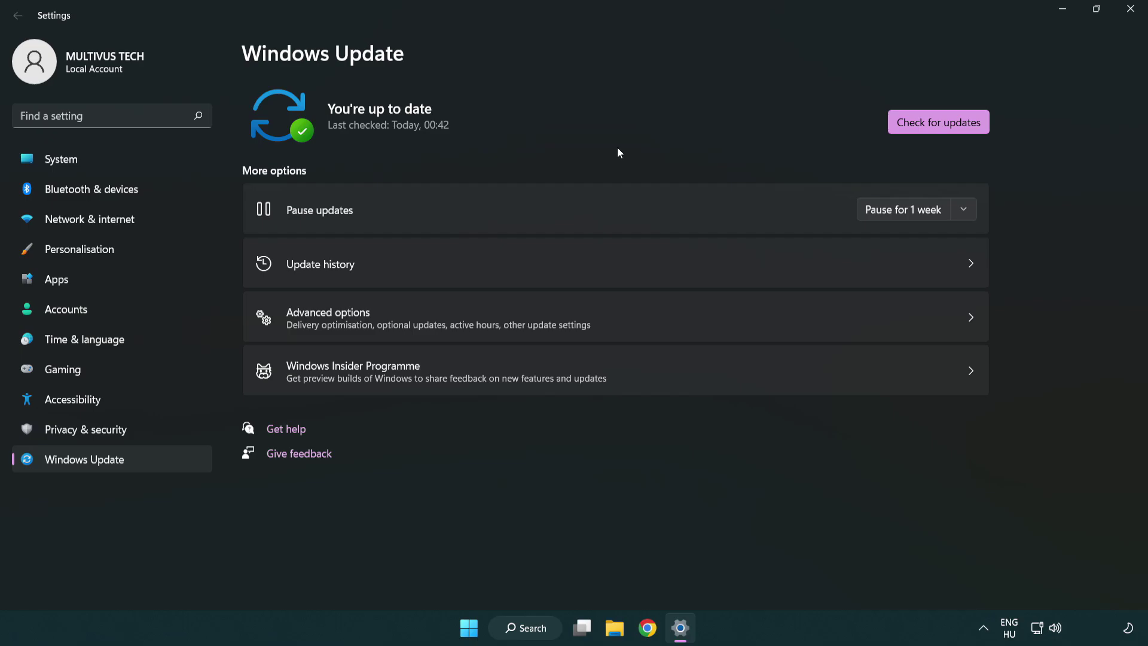
left_click(1126, 18)
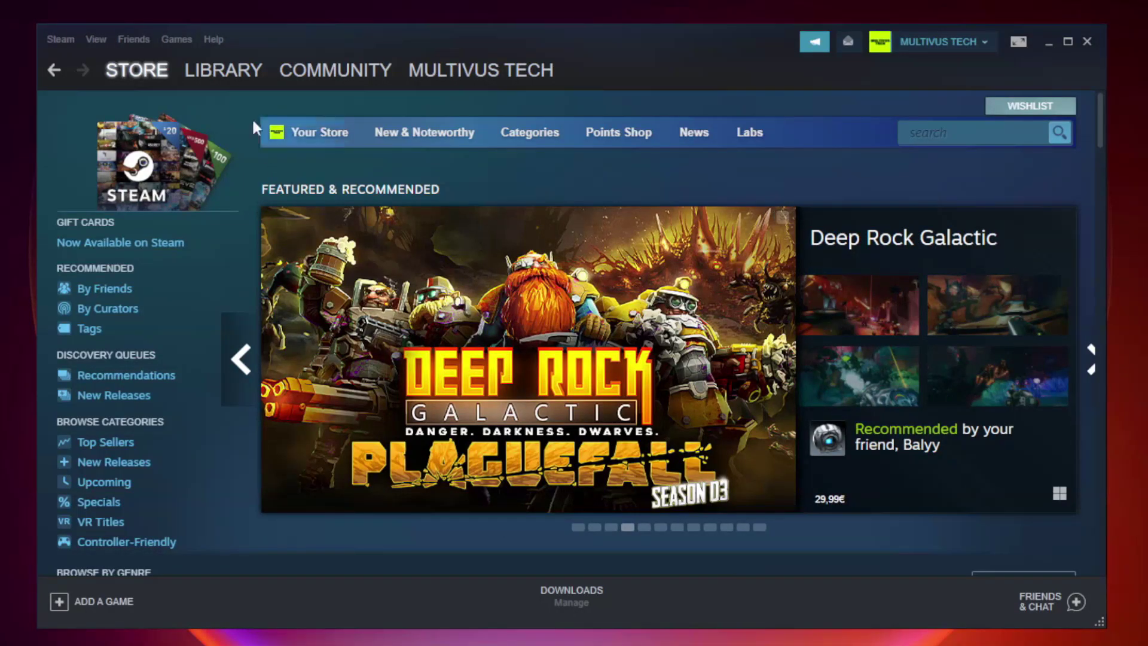
- Show the Steam Library and open the non-working game's context menu
left_click(232, 76)
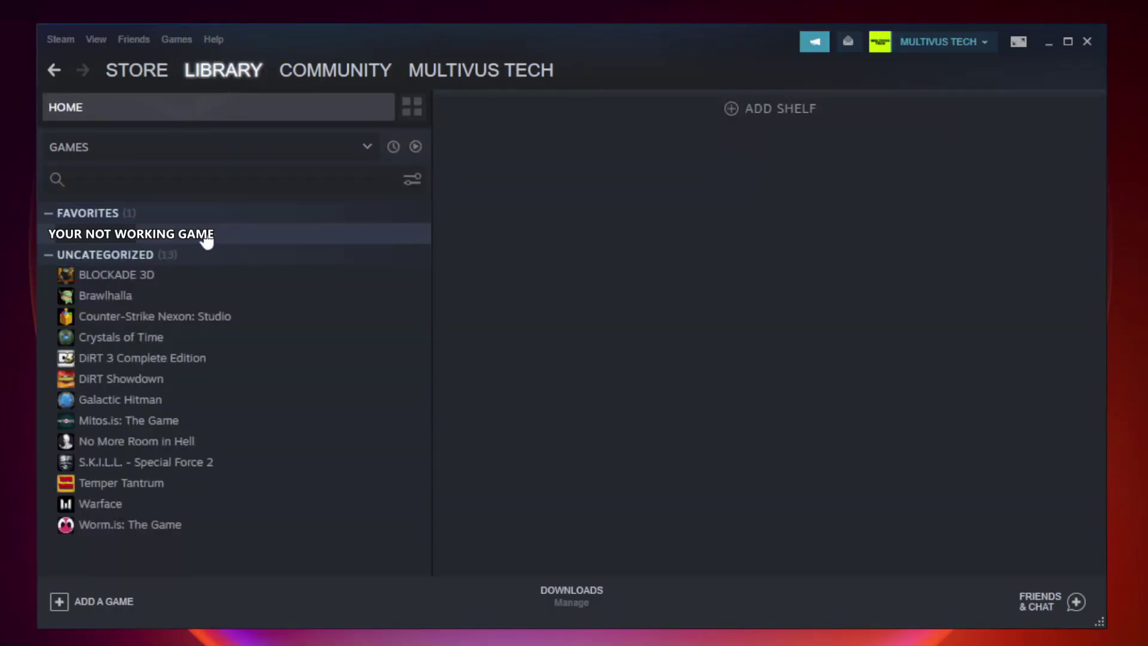
right_click(249, 242)
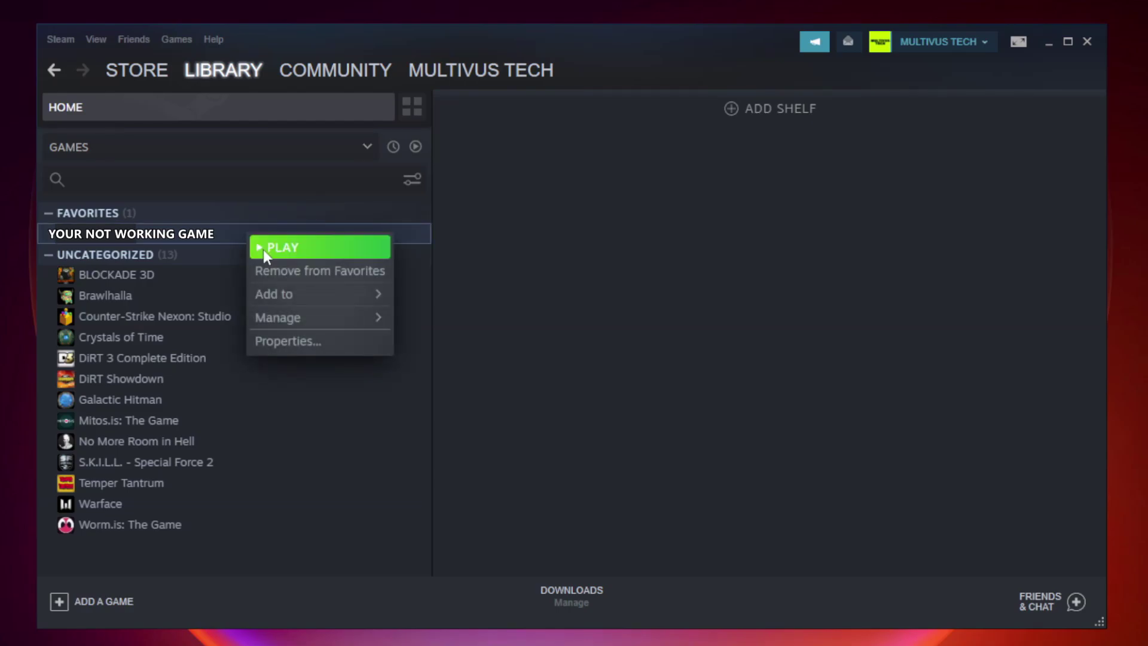
- Verify the game's files from Properties > Local Files, validating all 9192 files
left_click(316, 344)
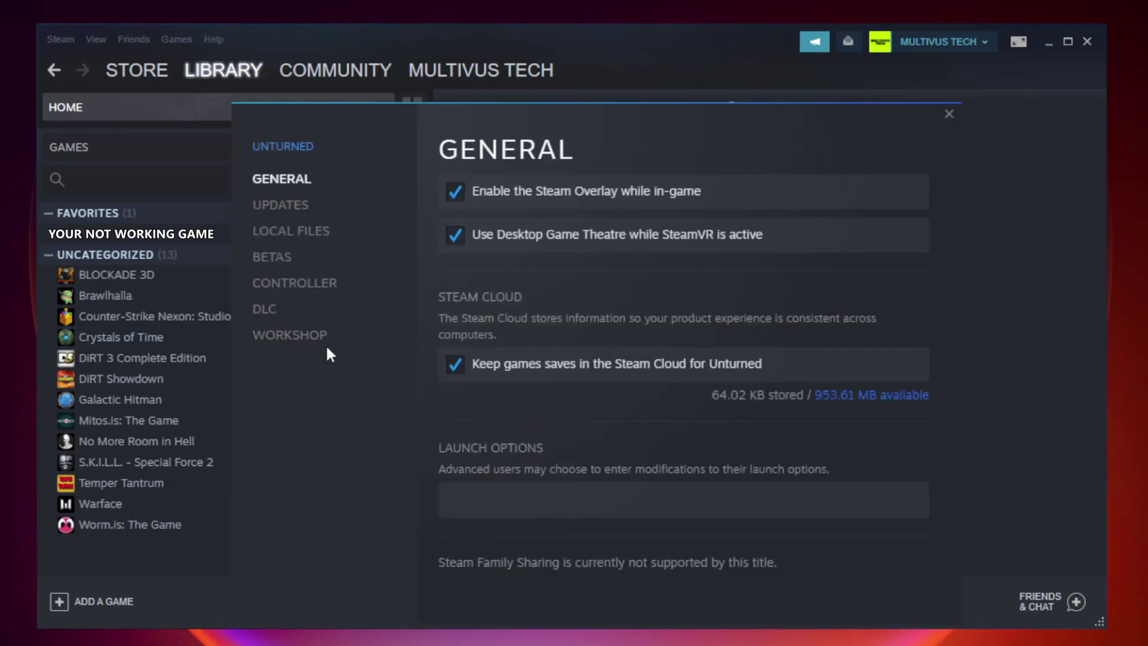
left_click(306, 239)
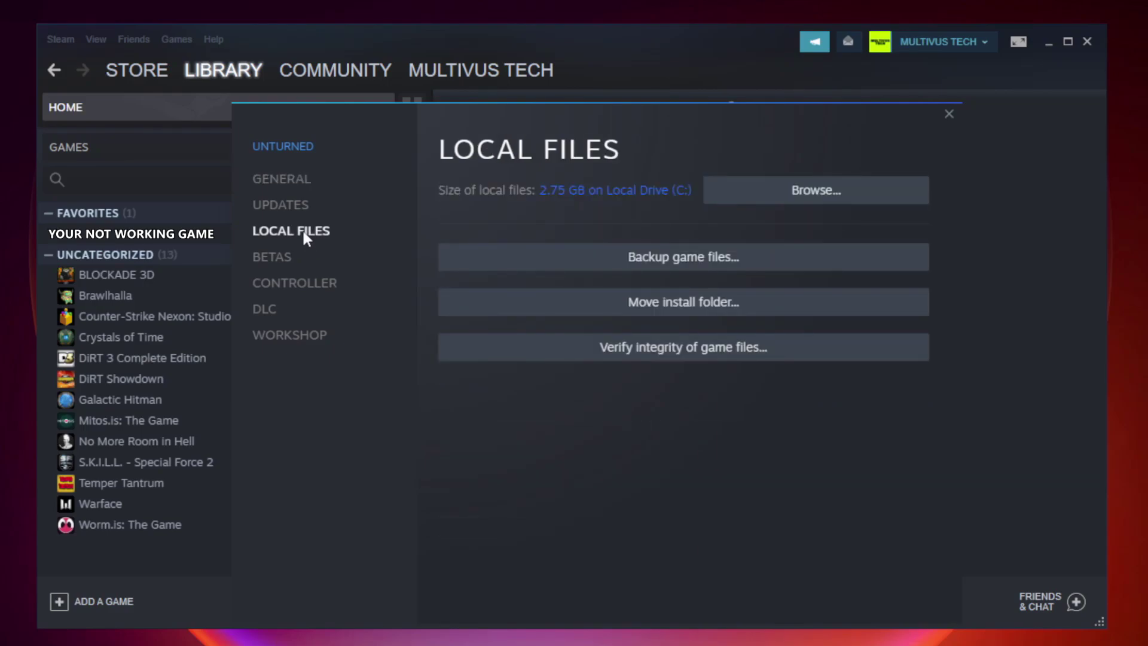
left_click(695, 356)
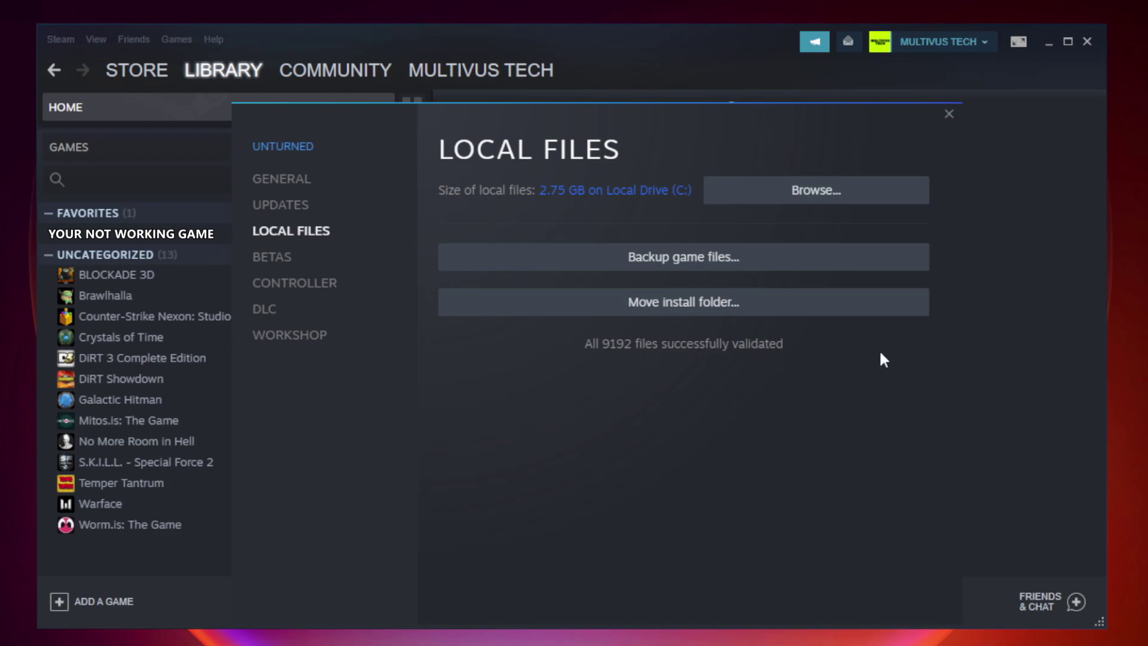
- Open the game's install folder and the Properties of its YOUR NOT WORKING GAME shortcut
left_click(820, 203)
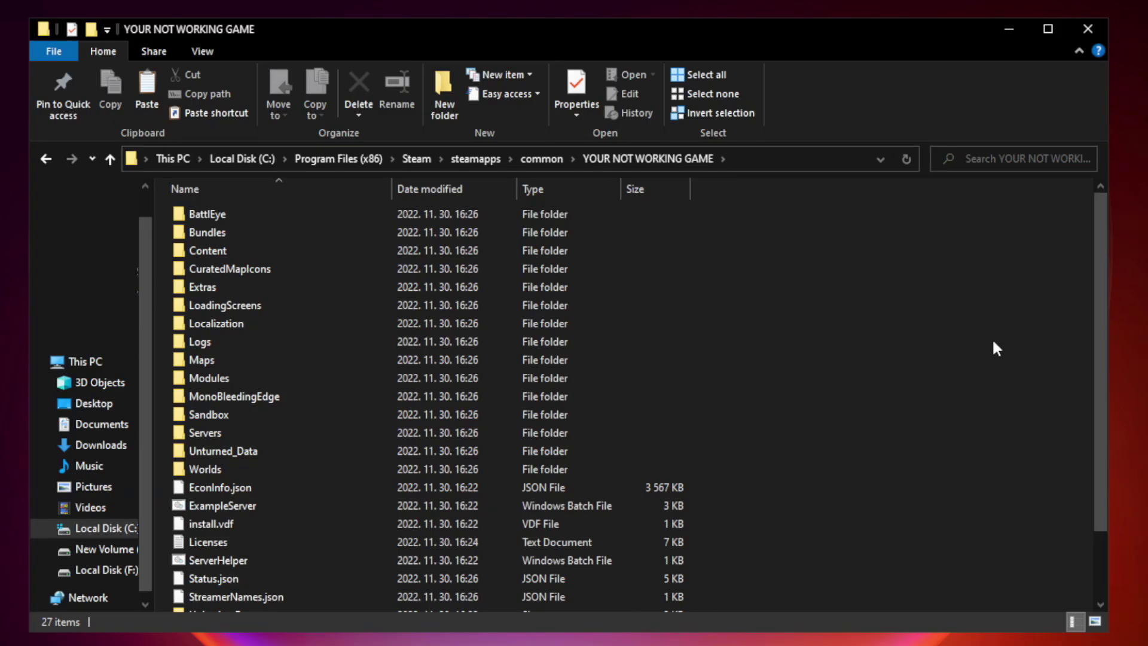
left_click_drag(1103, 319, 1103, 412)
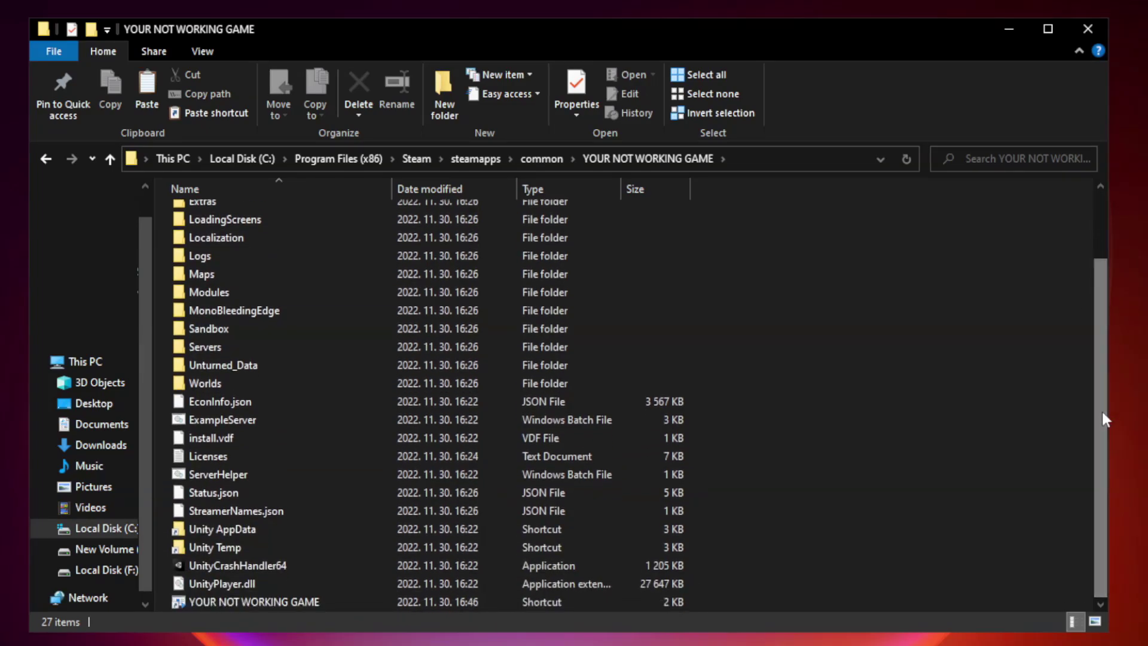
left_click(457, 602)
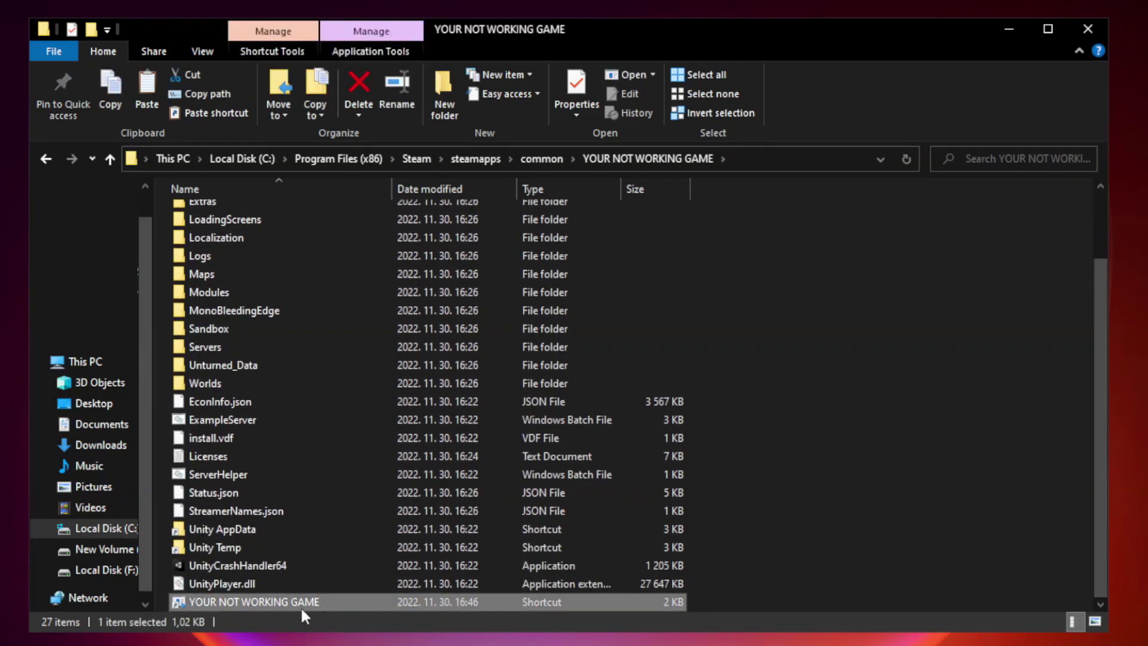
right_click(389, 601)
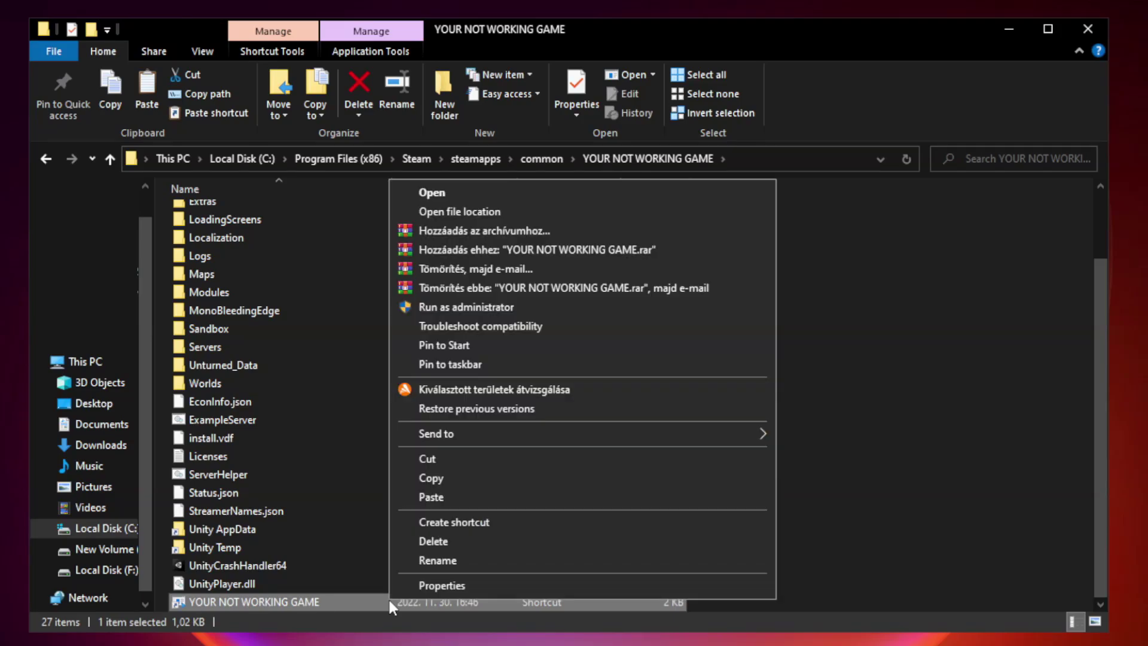
left_click(578, 584)
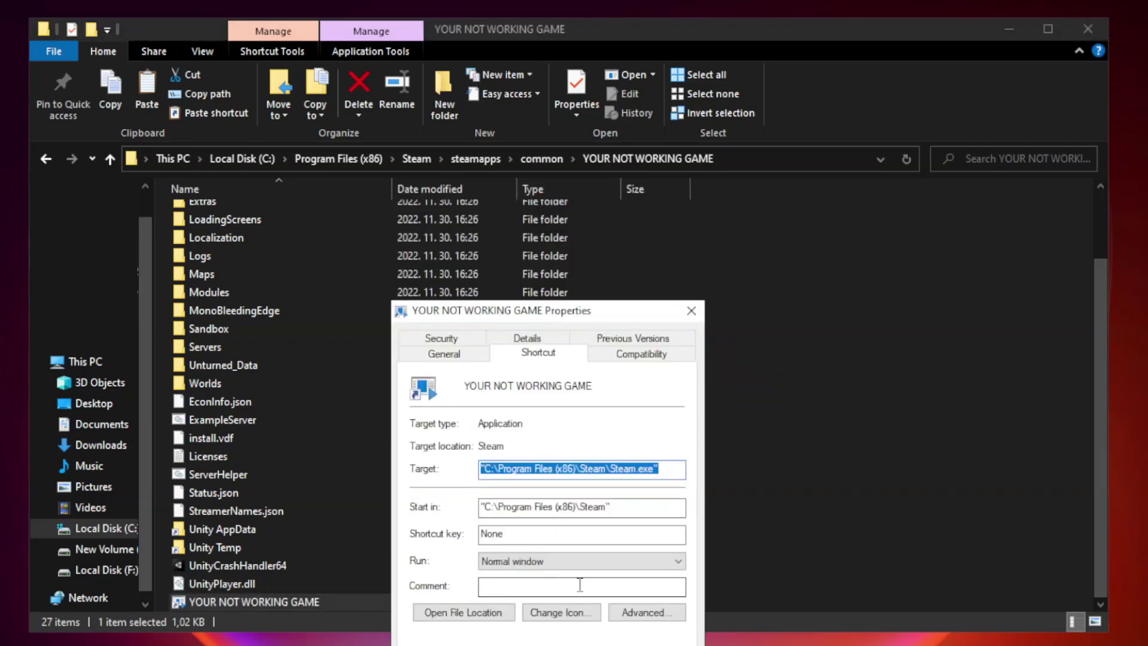
left_click_drag(571, 317, 573, 136)
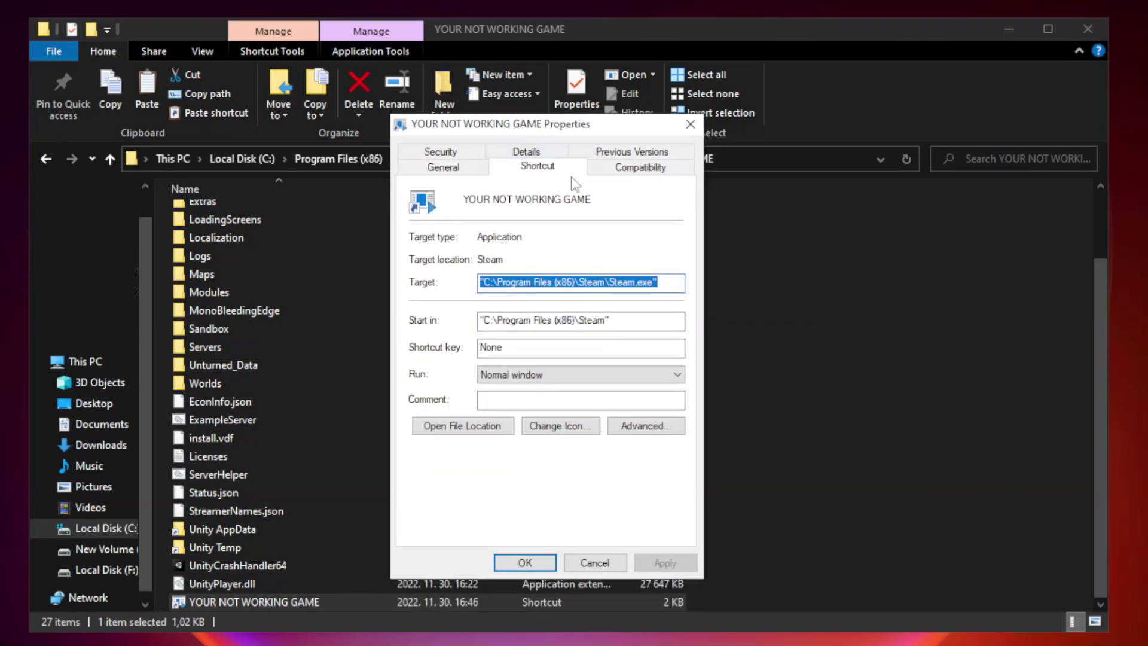
- Apply Windows 8 compatibility mode, disabled fullscreen optimizations and run as administrator to the shortcut
left_click(637, 170)
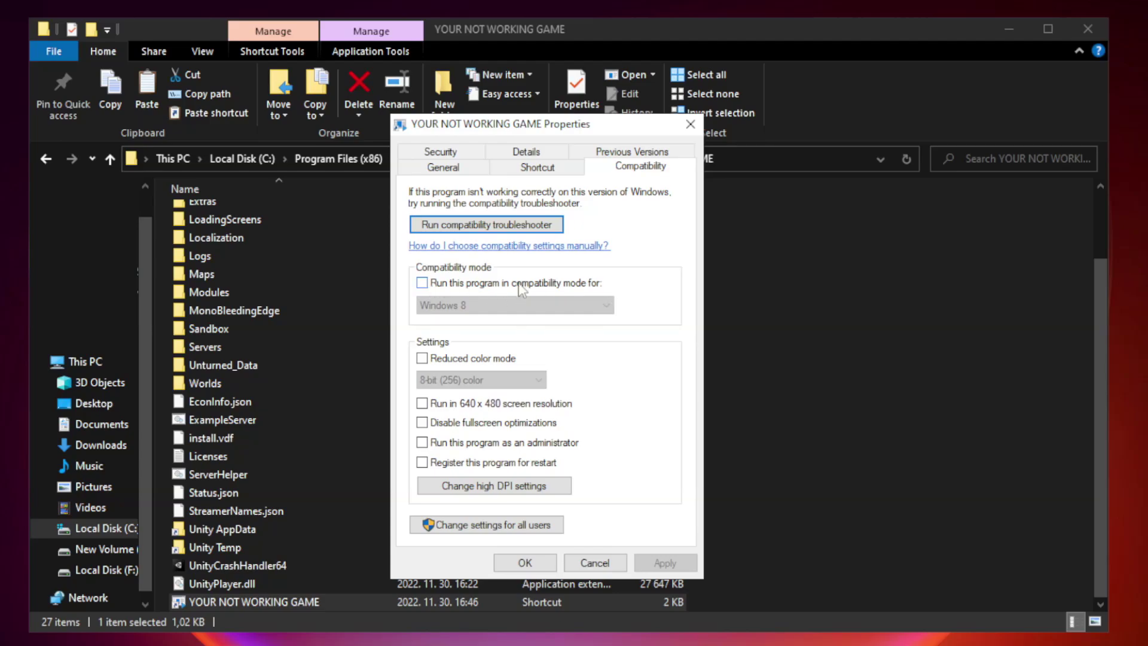
left_click(457, 288)
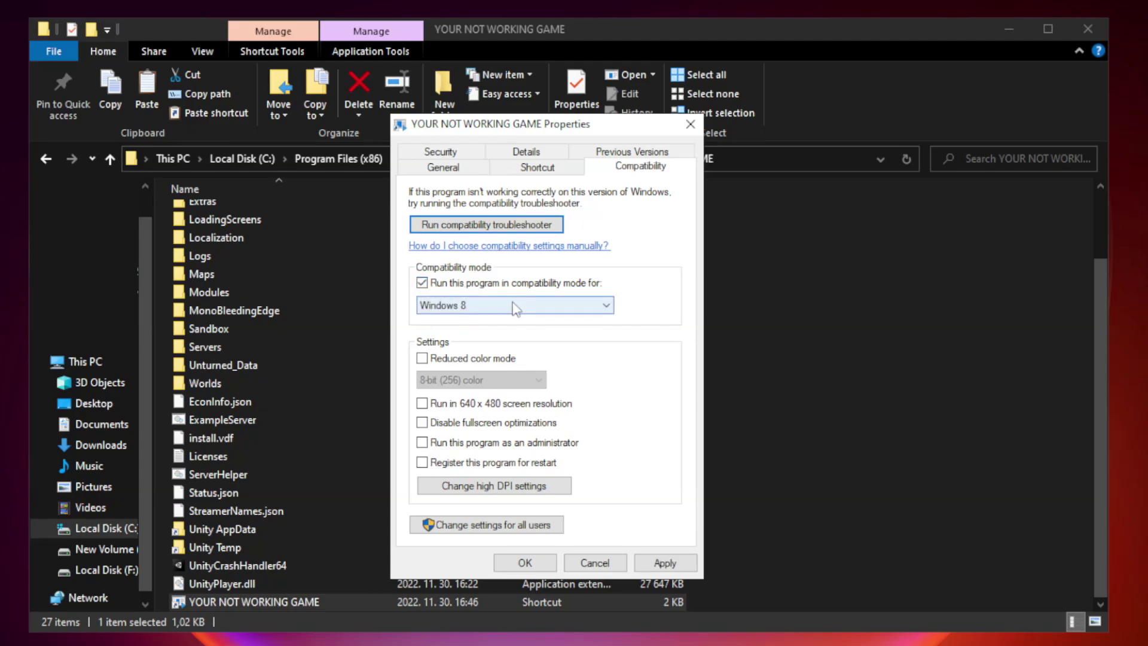
left_click(475, 305)
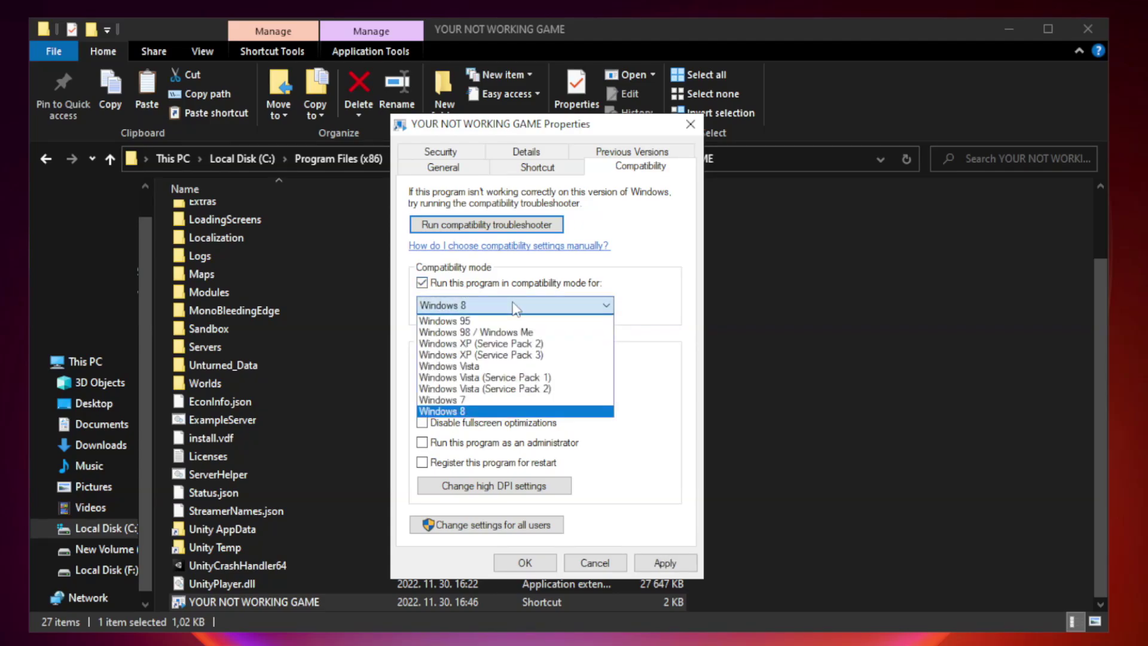
left_click(486, 412)
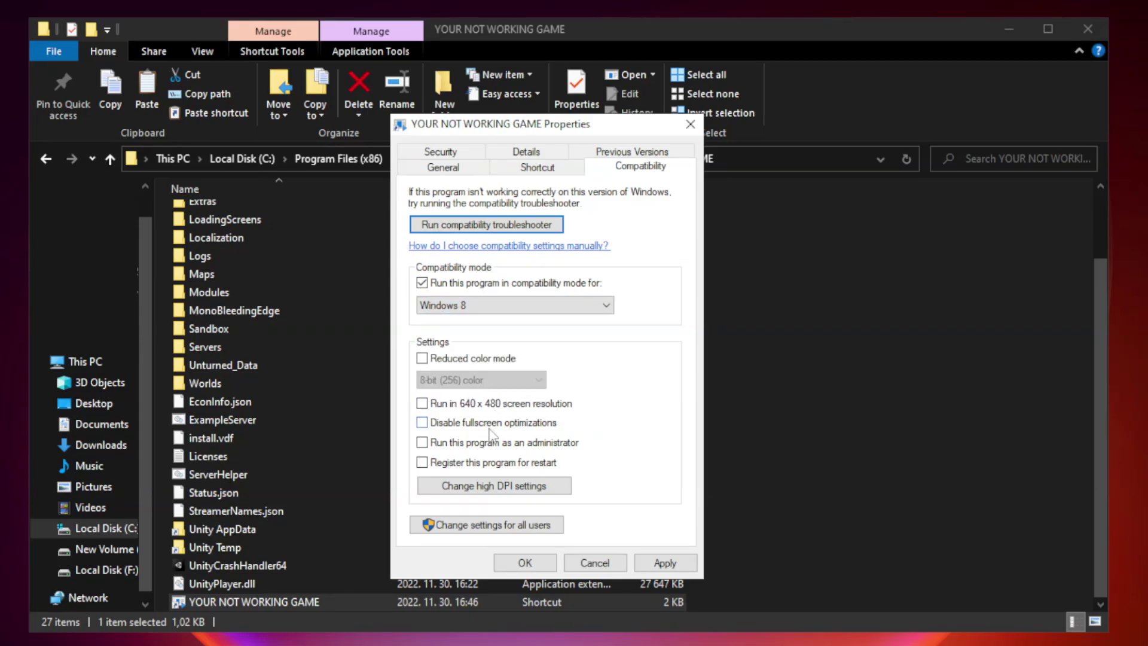
left_click(449, 428)
left_click(451, 445)
left_click(662, 565)
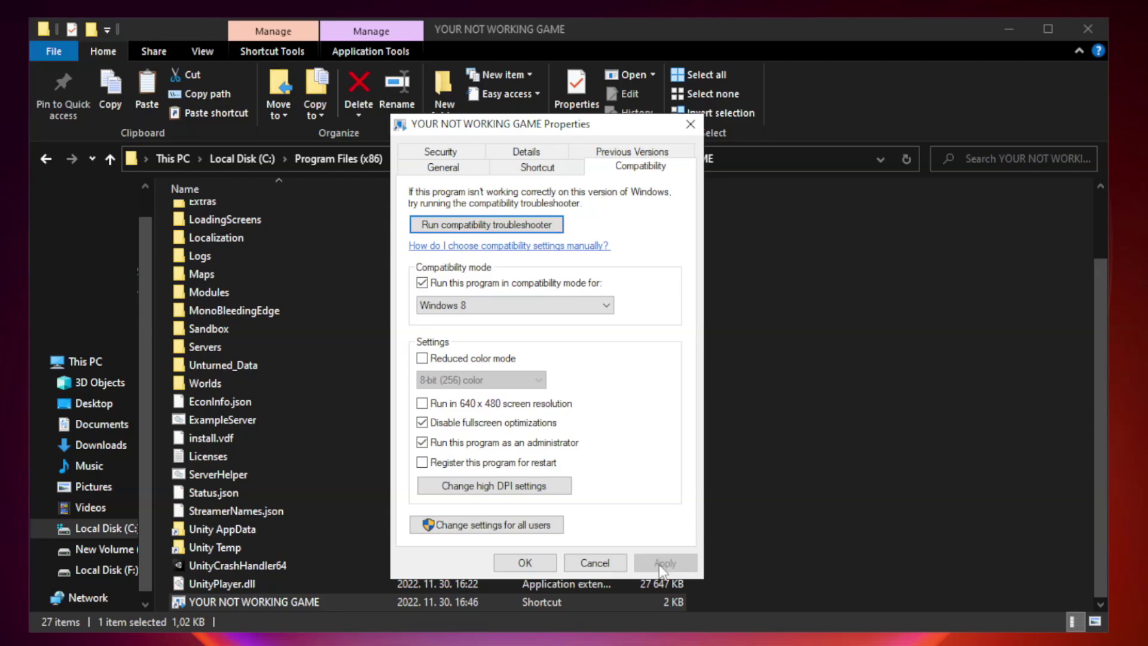
left_click(525, 563)
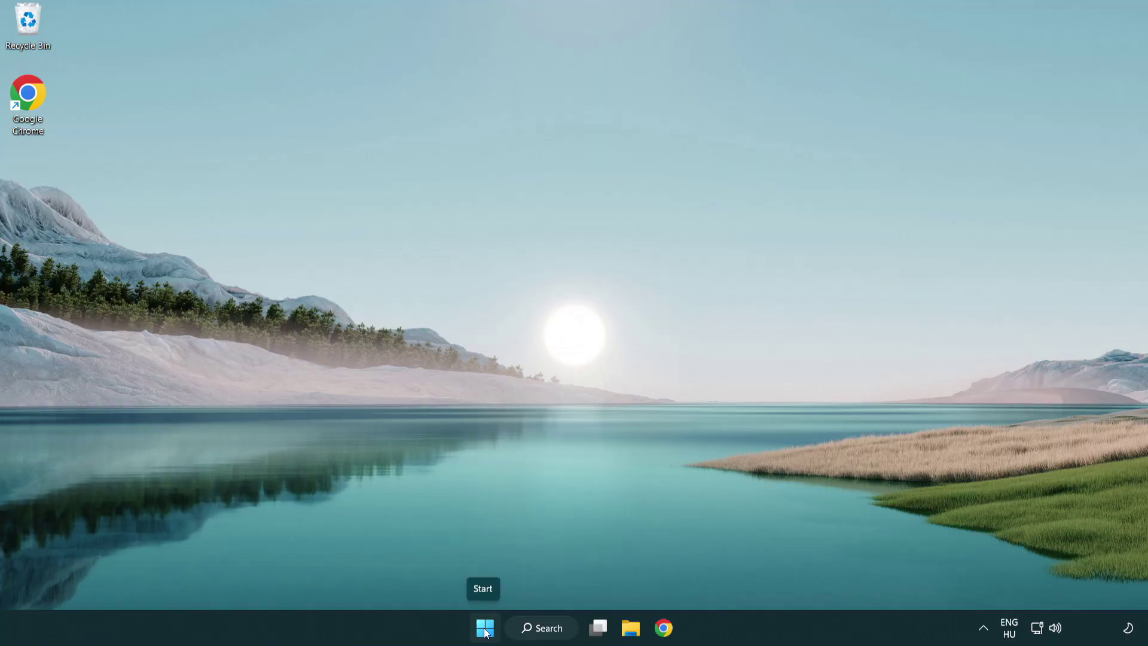
- Right-click Start to bring up the Win+X power-user menu
right_click(486, 633)
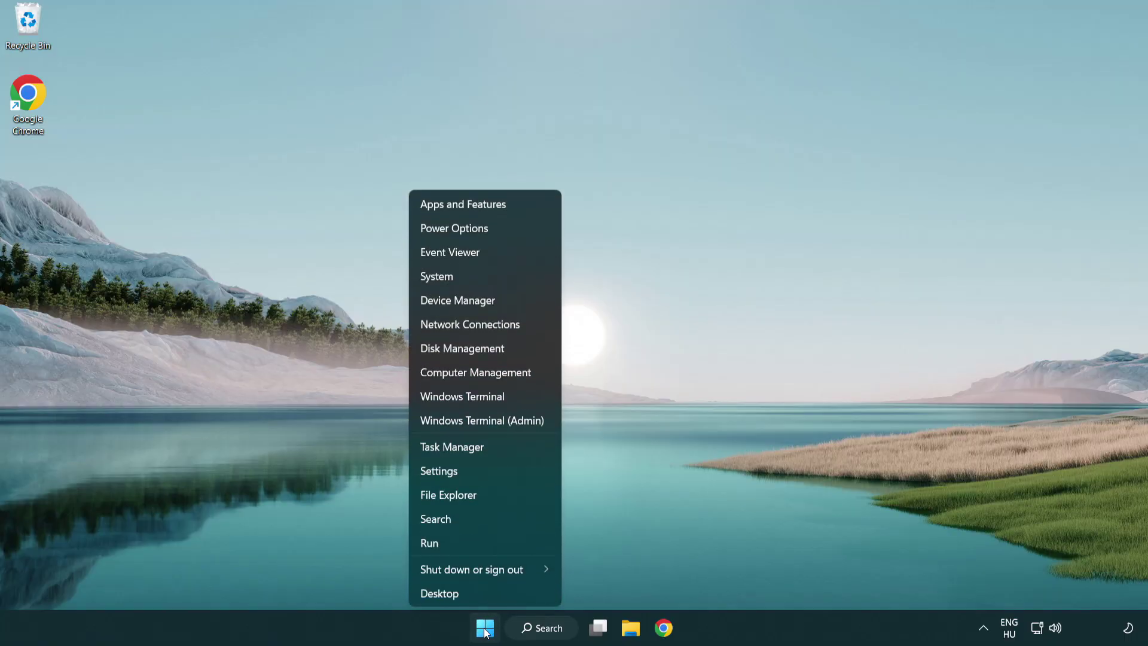
- In Task Manager's Startup list, disable Terminal, Phone Link, Cortana and Windows Security notifications
left_click(507, 453)
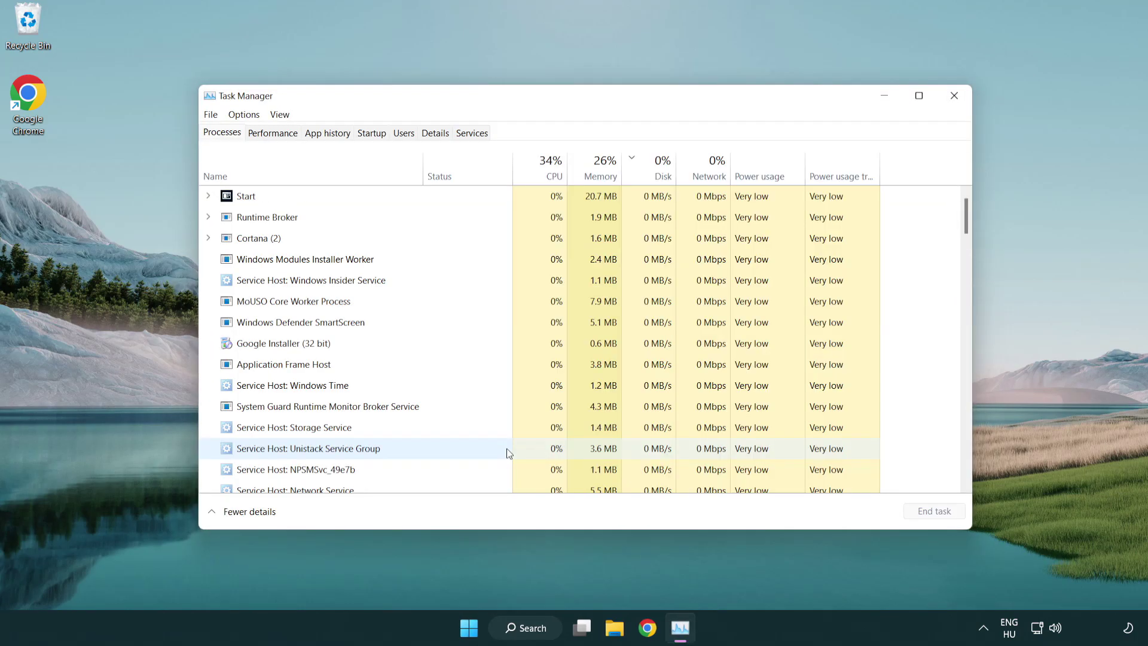
left_click(377, 135)
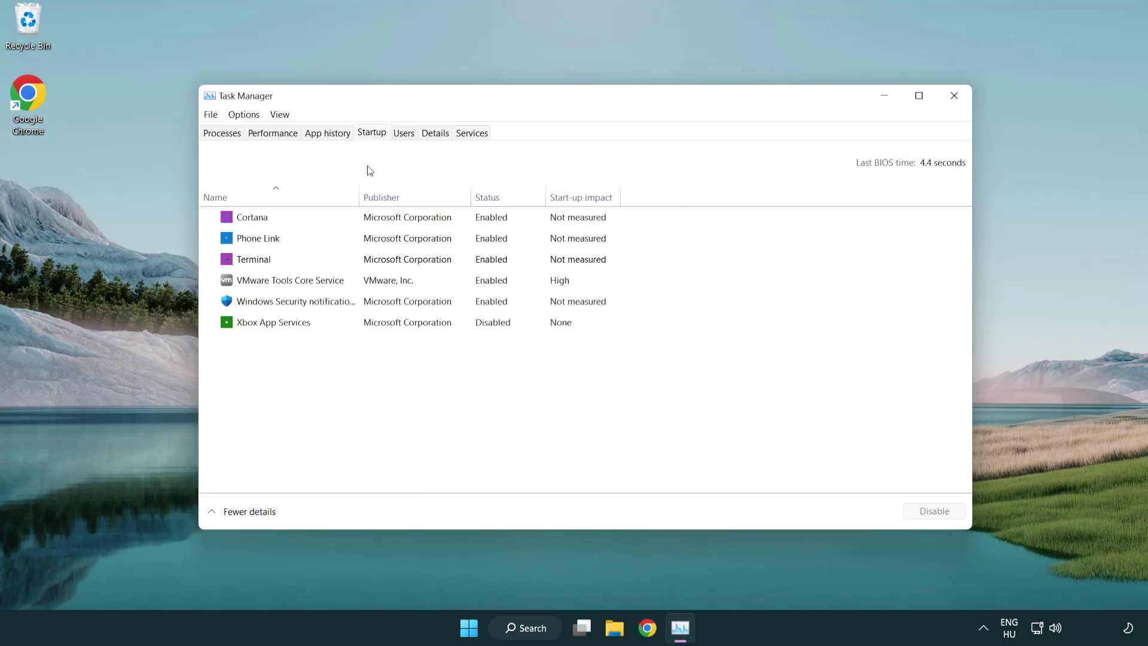
left_click(376, 262)
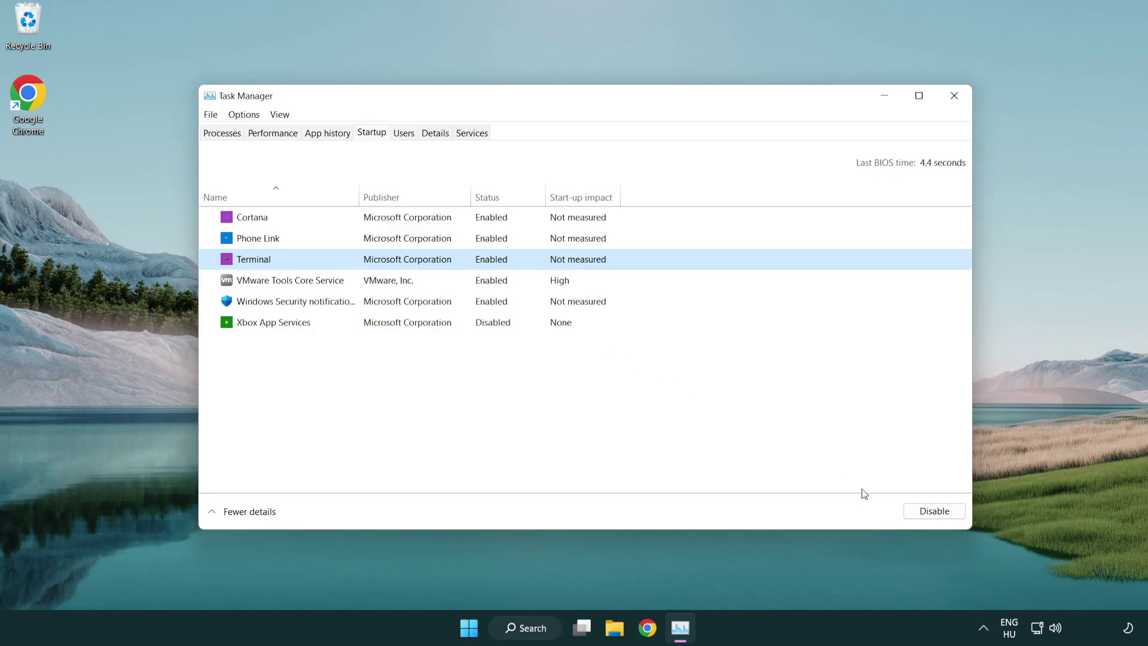
left_click(908, 509)
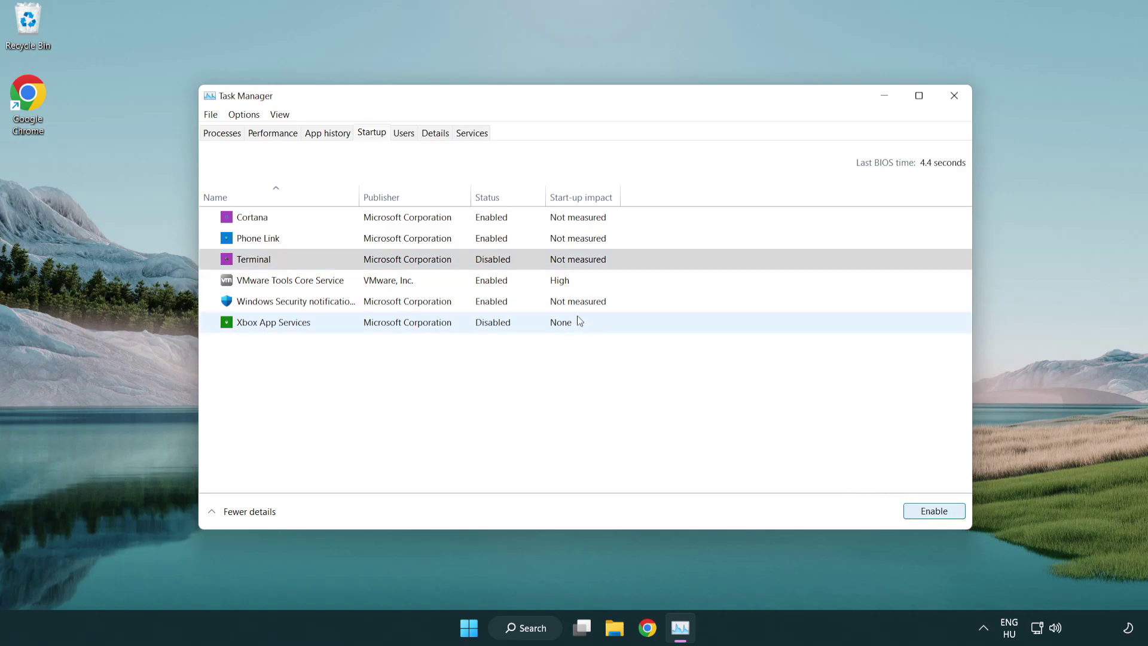
left_click(478, 242)
left_click(934, 513)
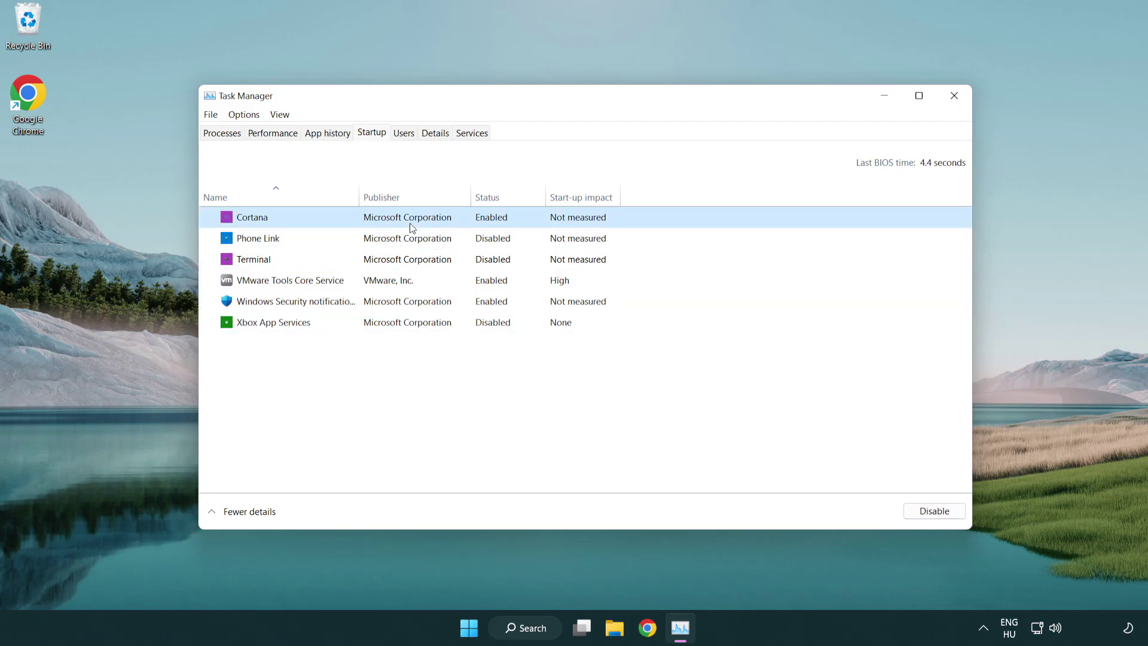
left_click(933, 512)
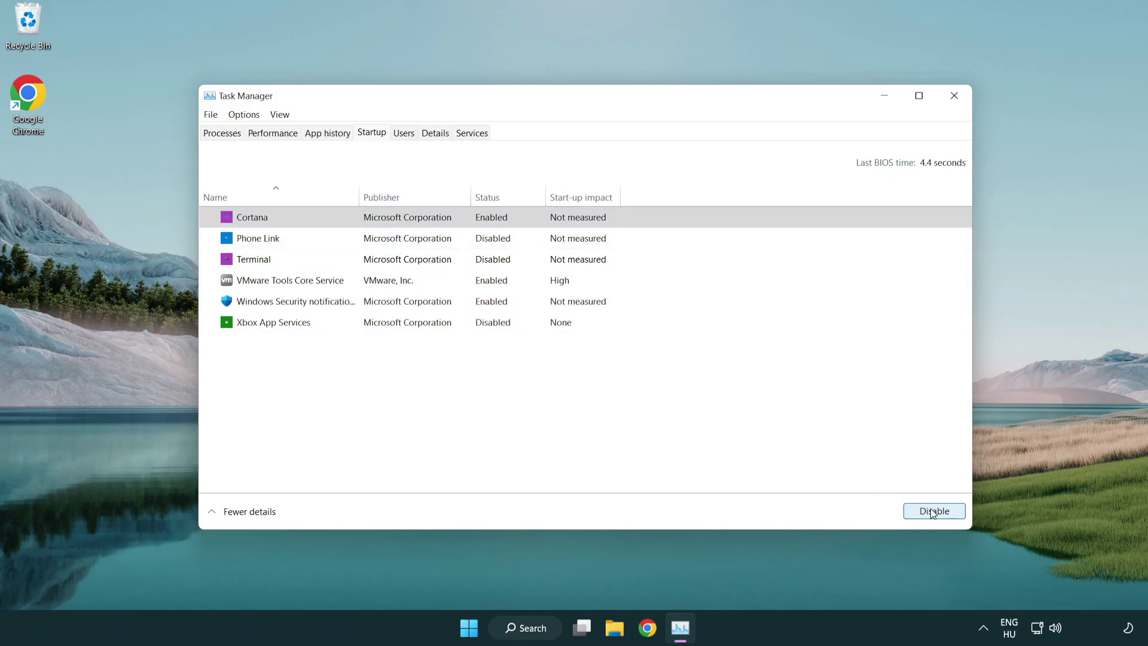
left_click(549, 310)
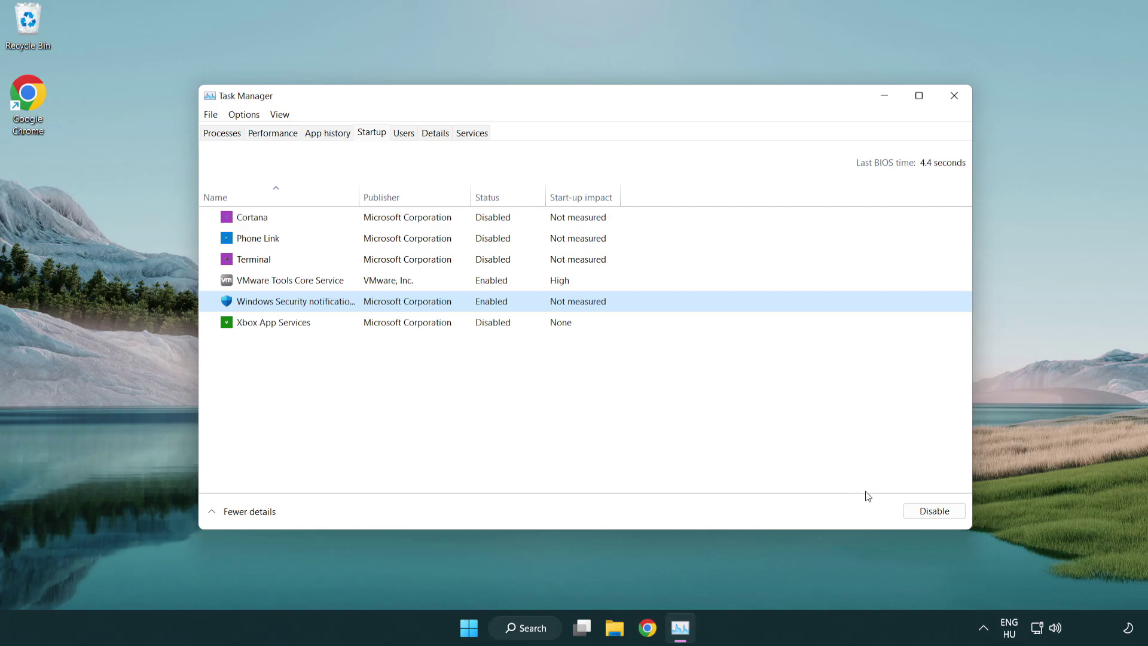
left_click(933, 512)
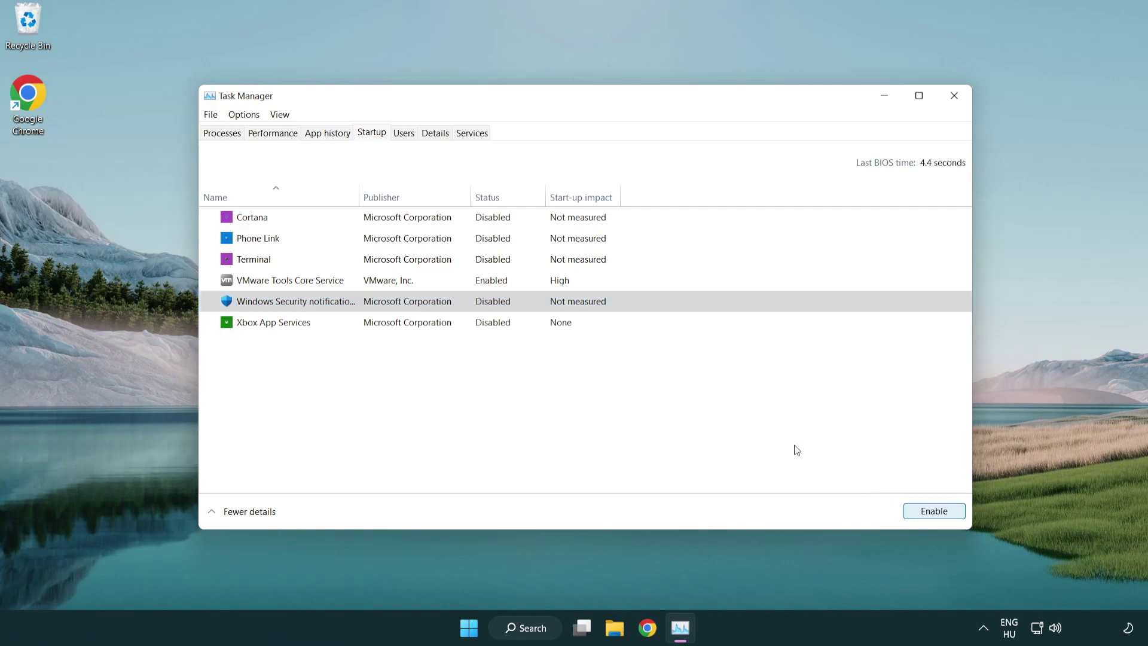
left_click(955, 98)
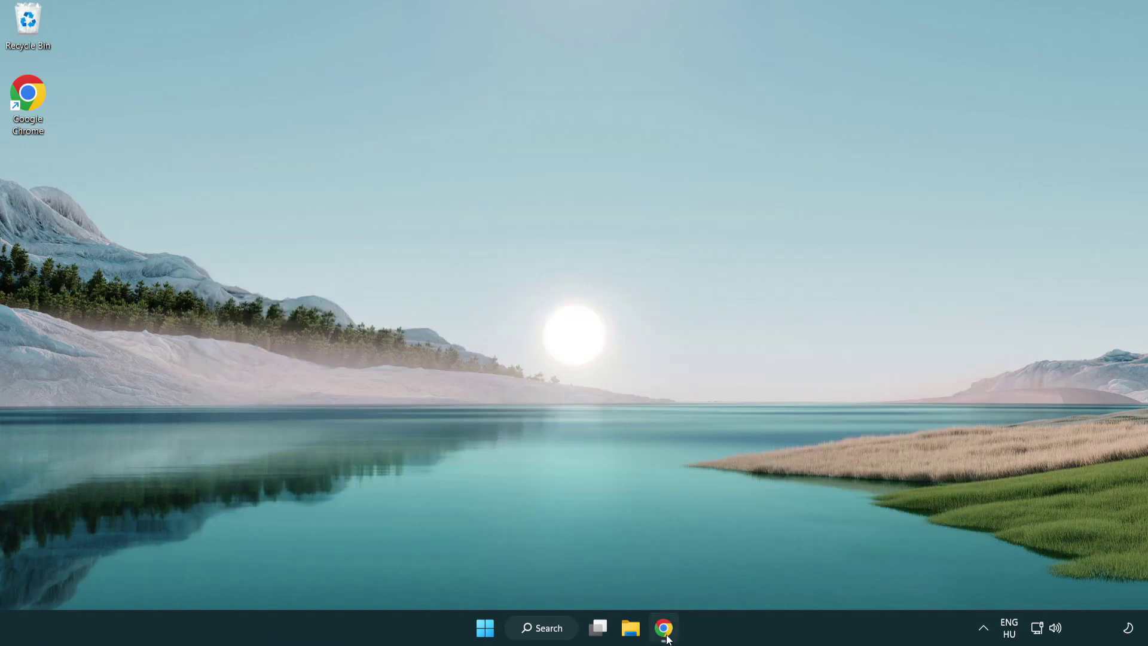
- Download dxwebsetup.exe from Microsoft's DirectX runtime page in Chrome and run it
left_click(664, 628)
scroll(476, 505, "up", 2)
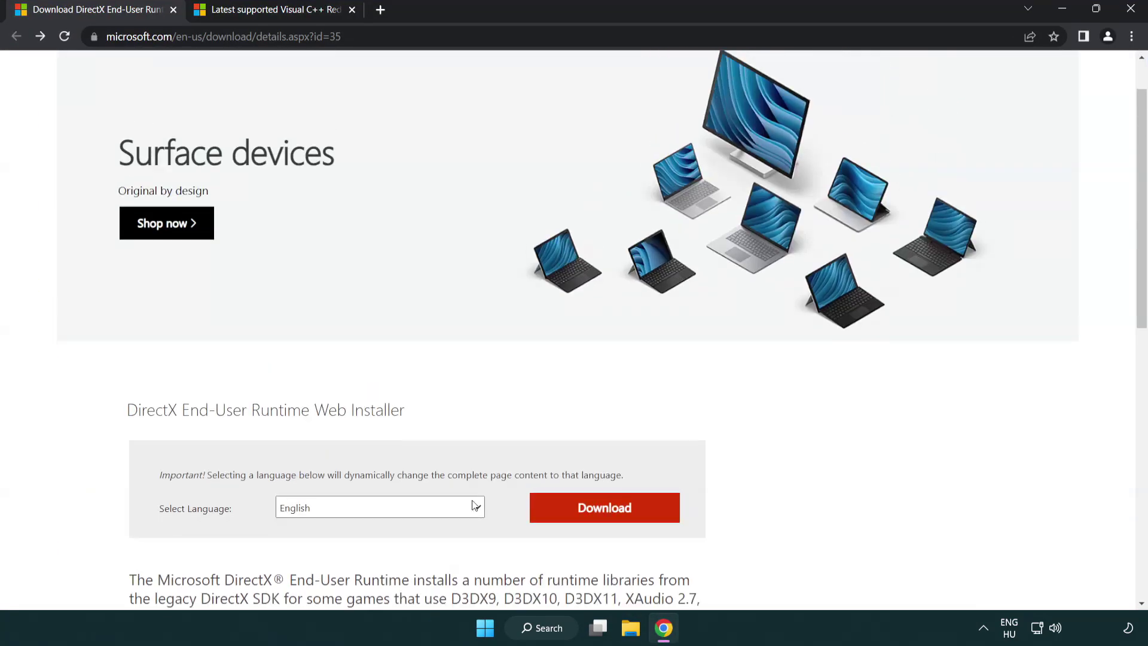
scroll(475, 506, "up", 1)
left_click(501, 39)
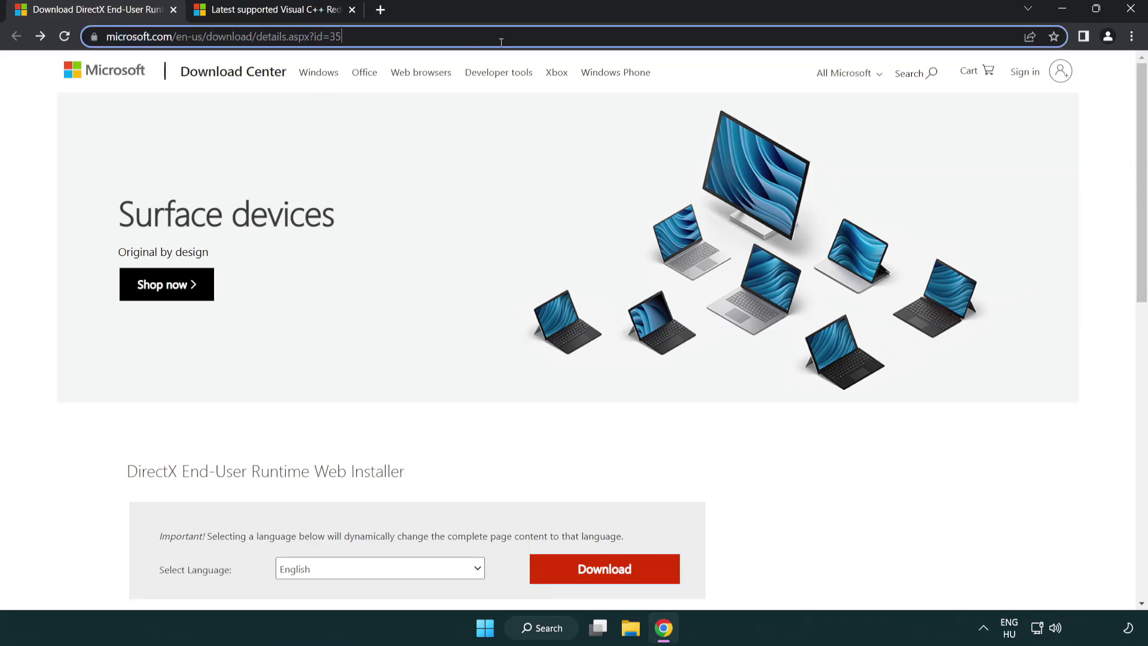
left_click(1100, 261)
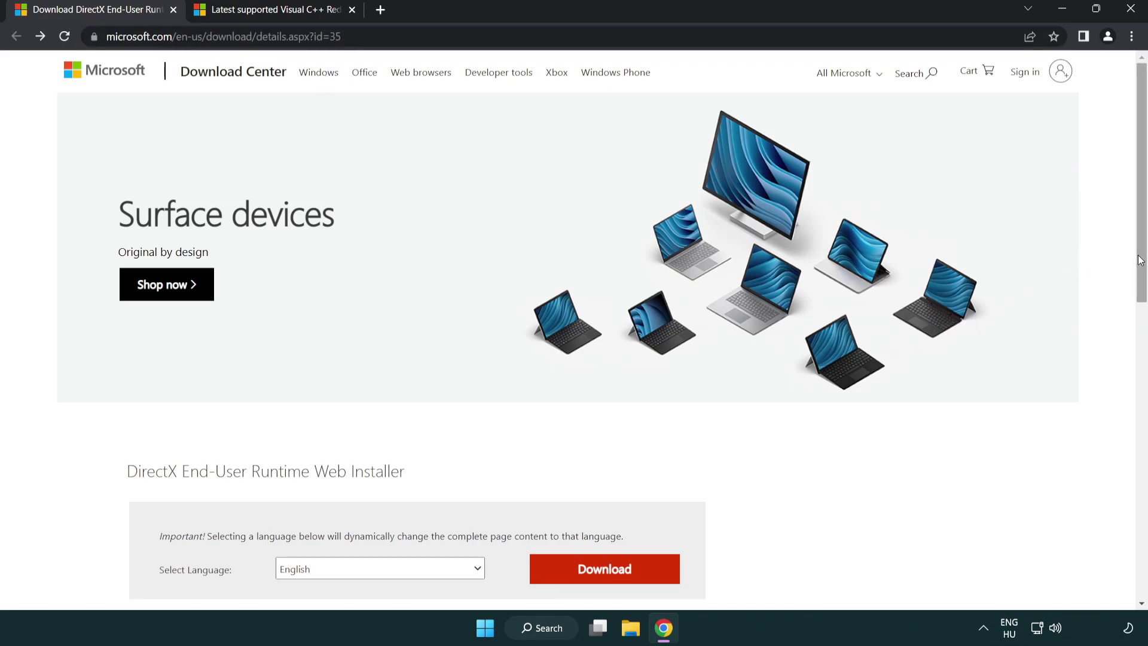
left_click_drag(1140, 260, 1139, 334)
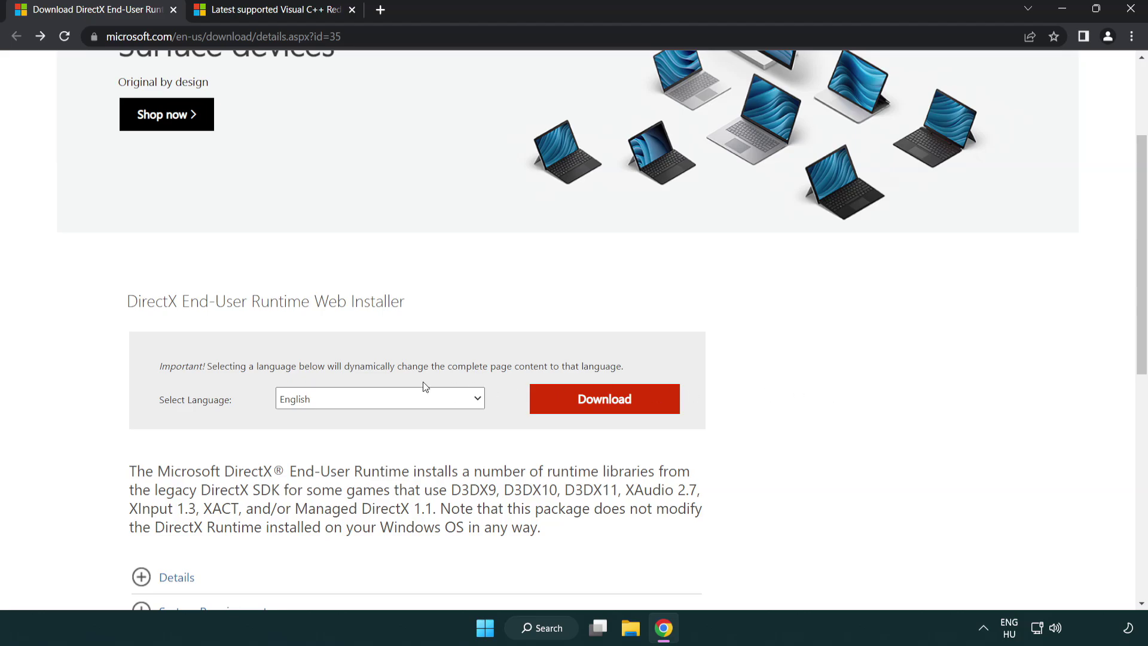
left_click(609, 411)
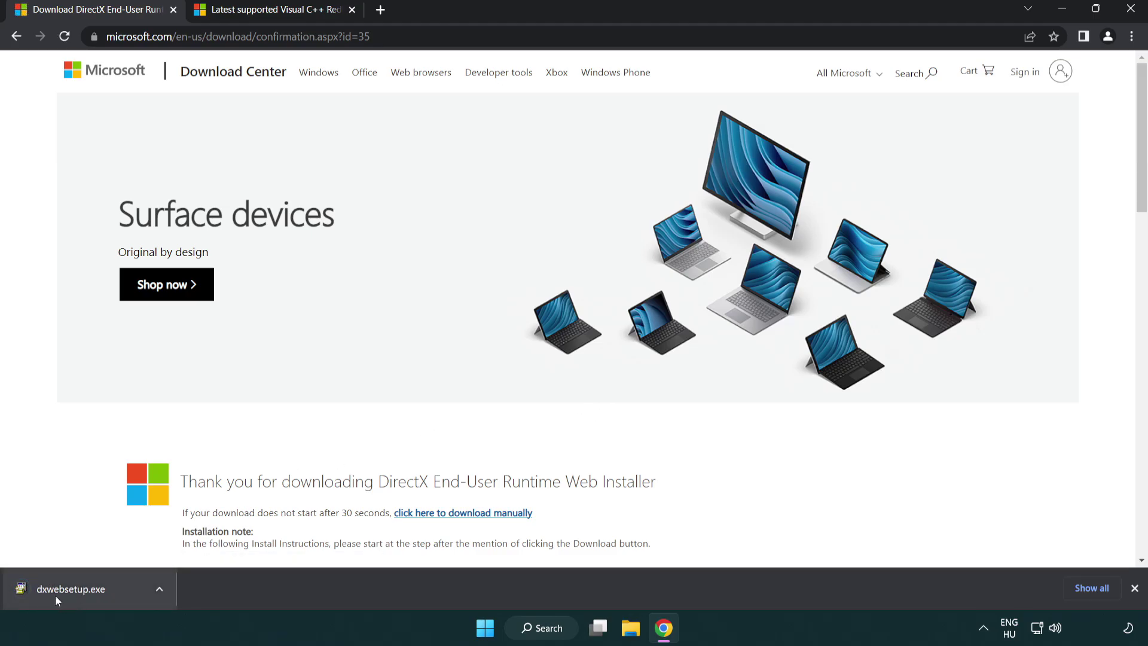
left_click(74, 591)
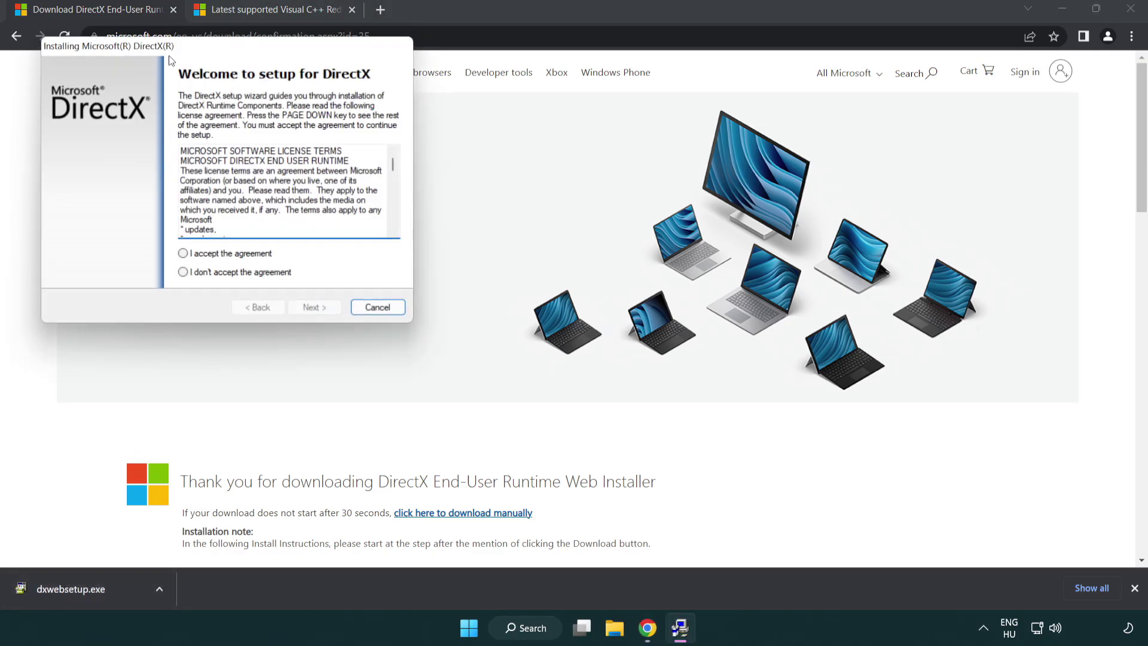
- Accept the DirectX license, untick the Bing Bar, install, and click Finish
left_click_drag(175, 54, 506, 181)
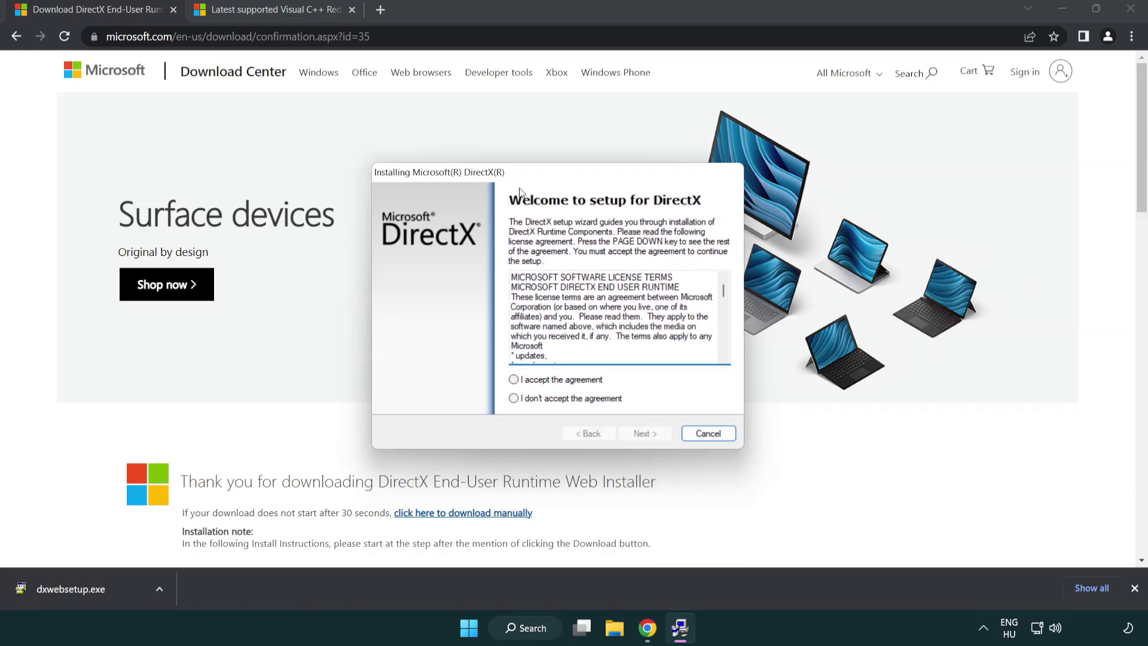
left_click_drag(724, 292, 723, 347)
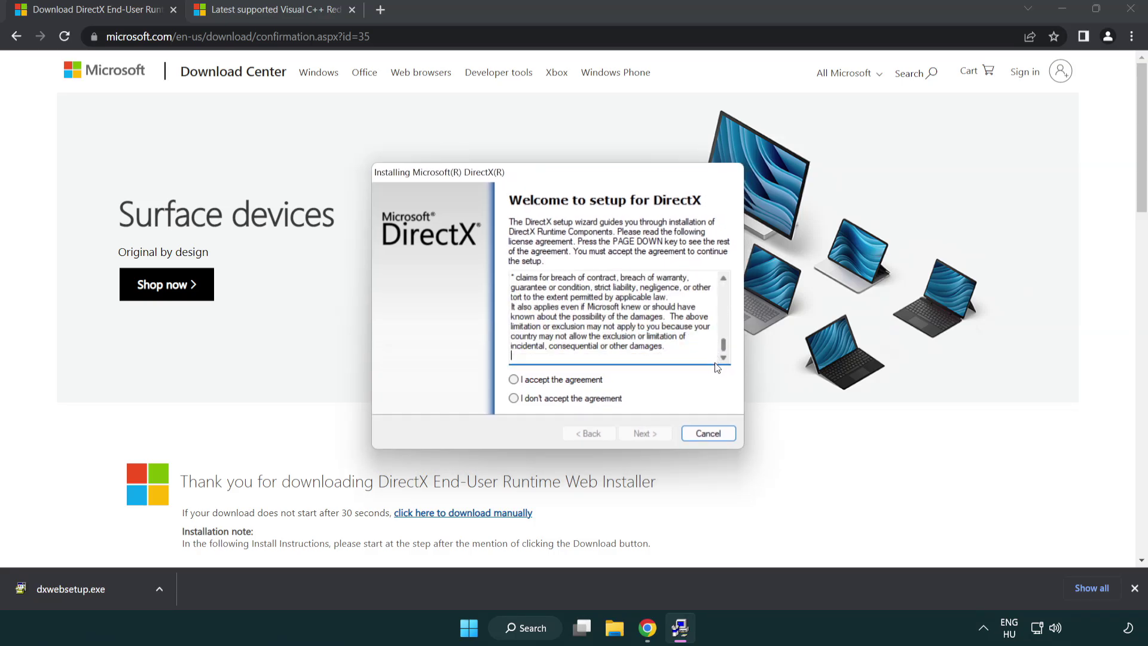
left_click(514, 380)
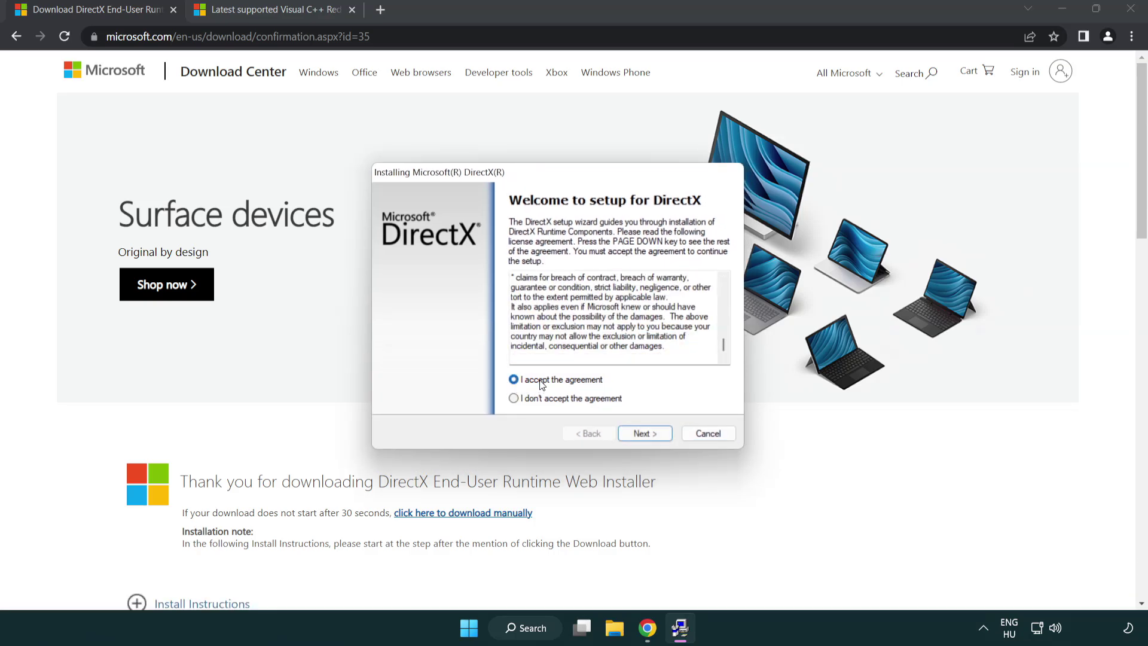
left_click(647, 435)
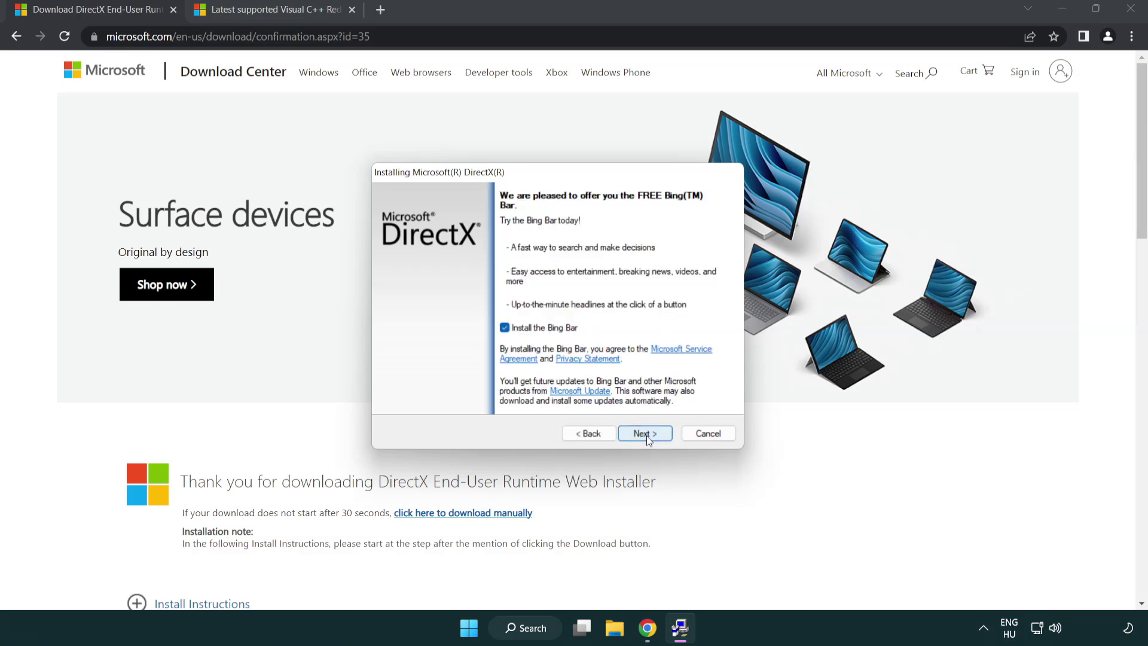
left_click(505, 327)
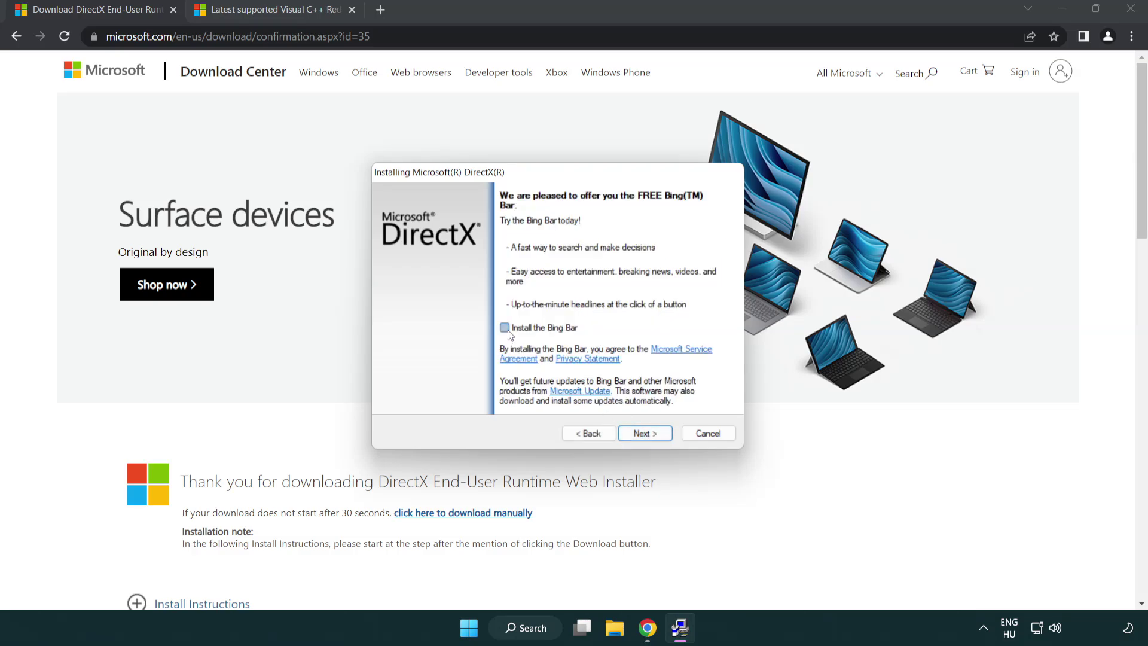
left_click(649, 435)
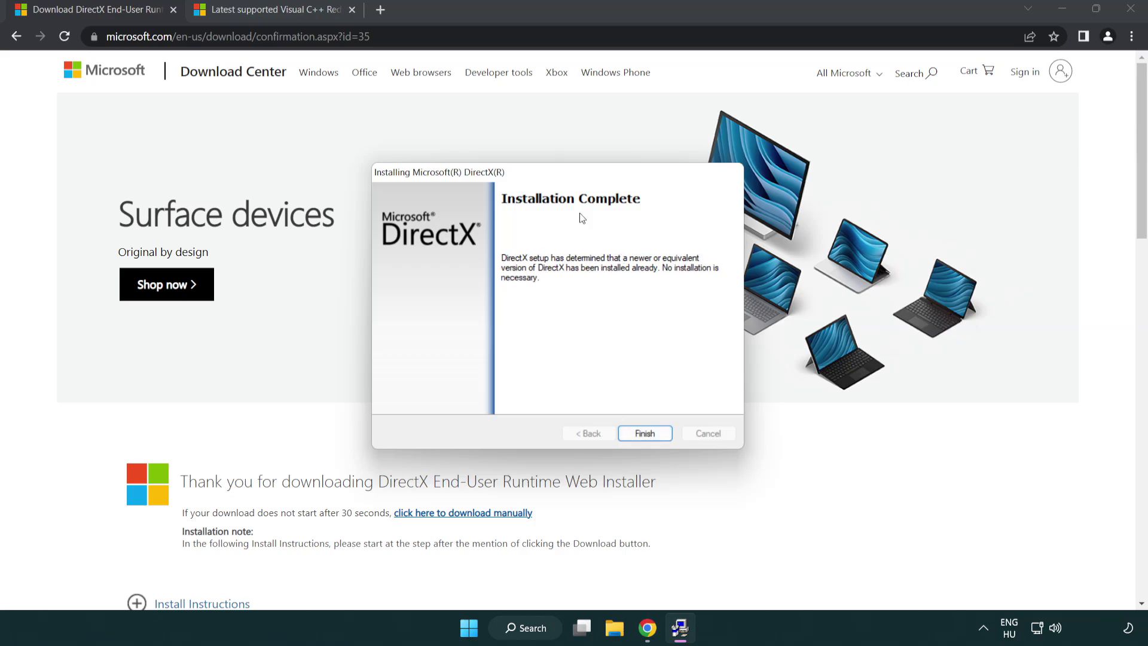
left_click(646, 432)
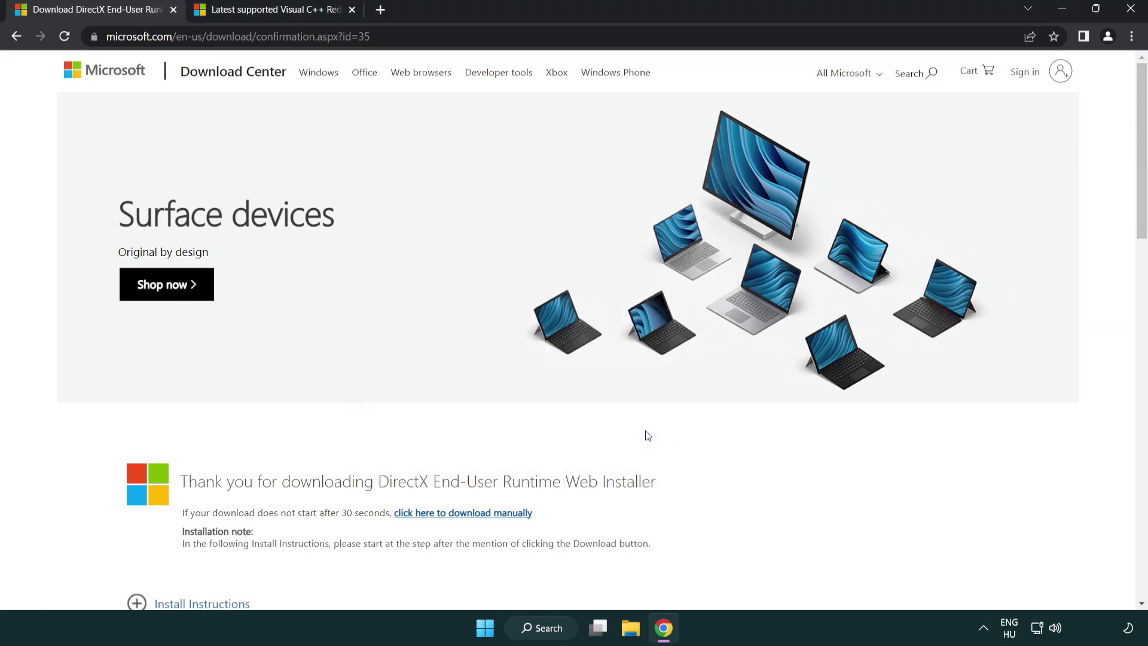
- Close the DirectX tab and bring up the Visual C++ 2015-2022 download table
left_click(173, 10)
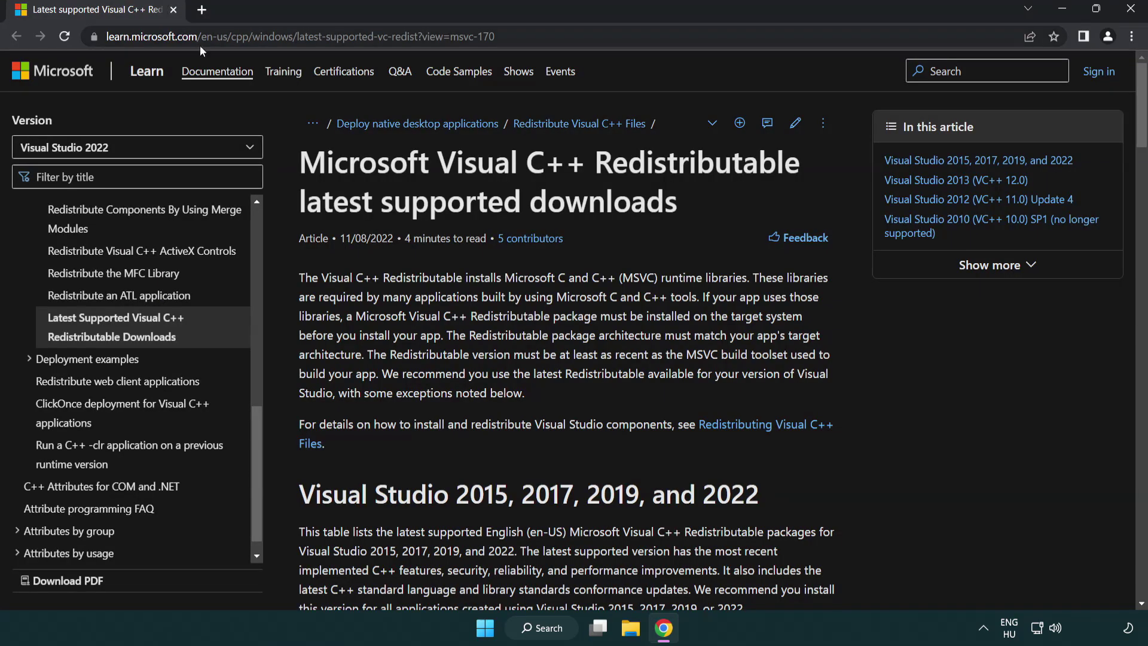
left_click(509, 40)
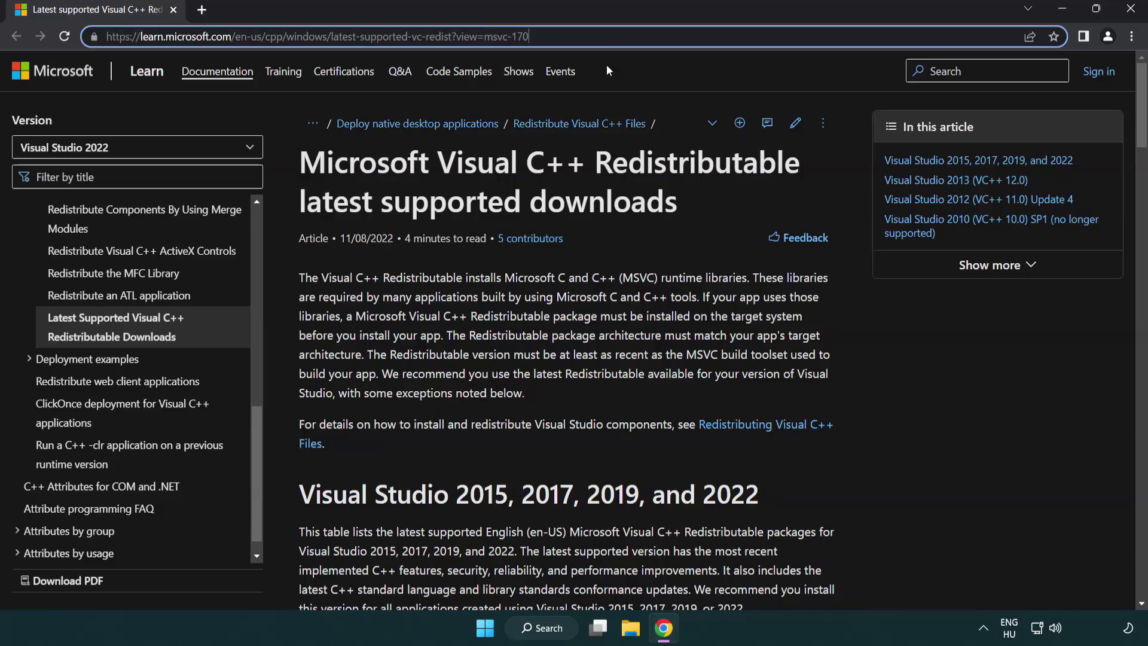
left_click(591, 197)
scroll(591, 197, "down", 6)
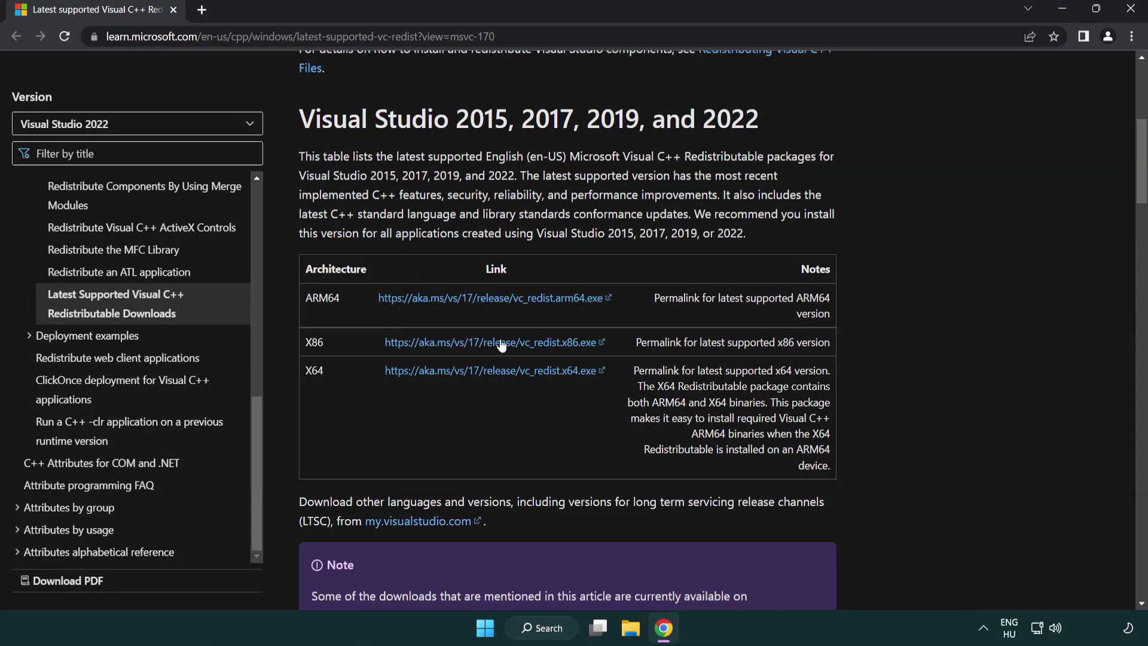
- Download the ARM64, x86 and x64 redistributables and launch VC_redist.arm64.exe
left_click(470, 299)
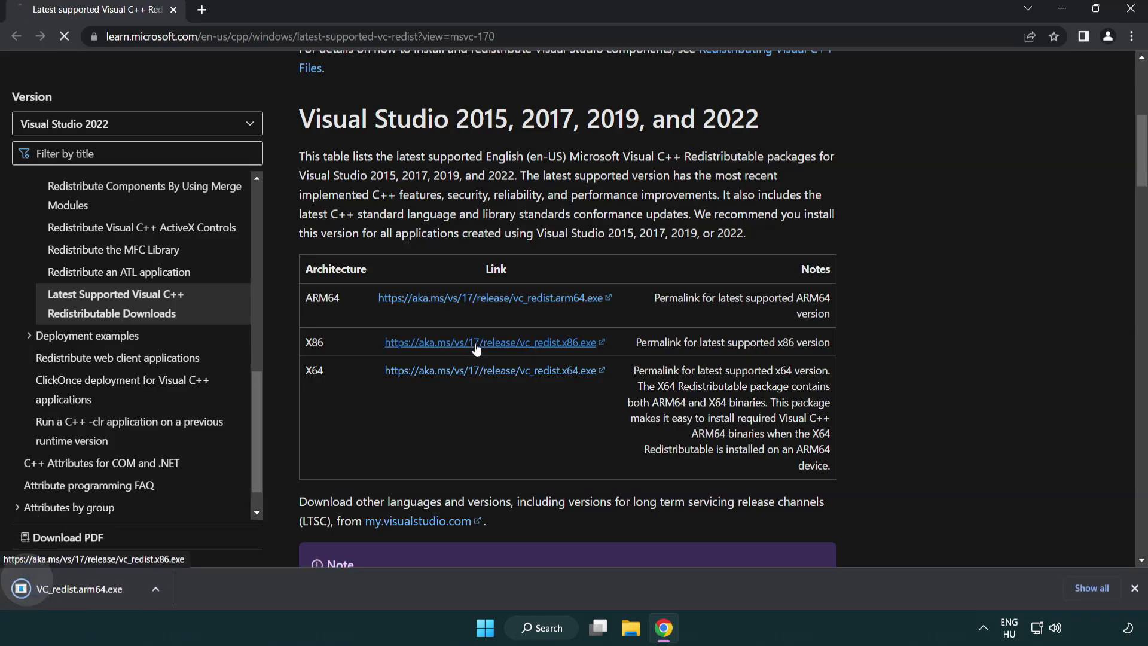
left_click(481, 372)
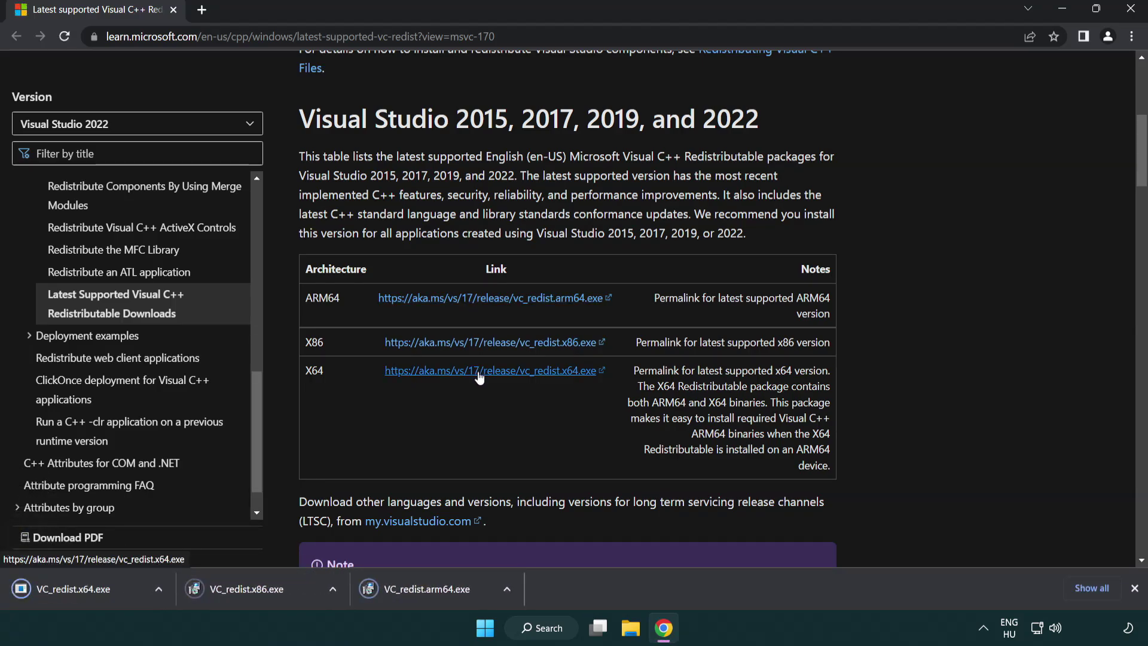
left_click(439, 597)
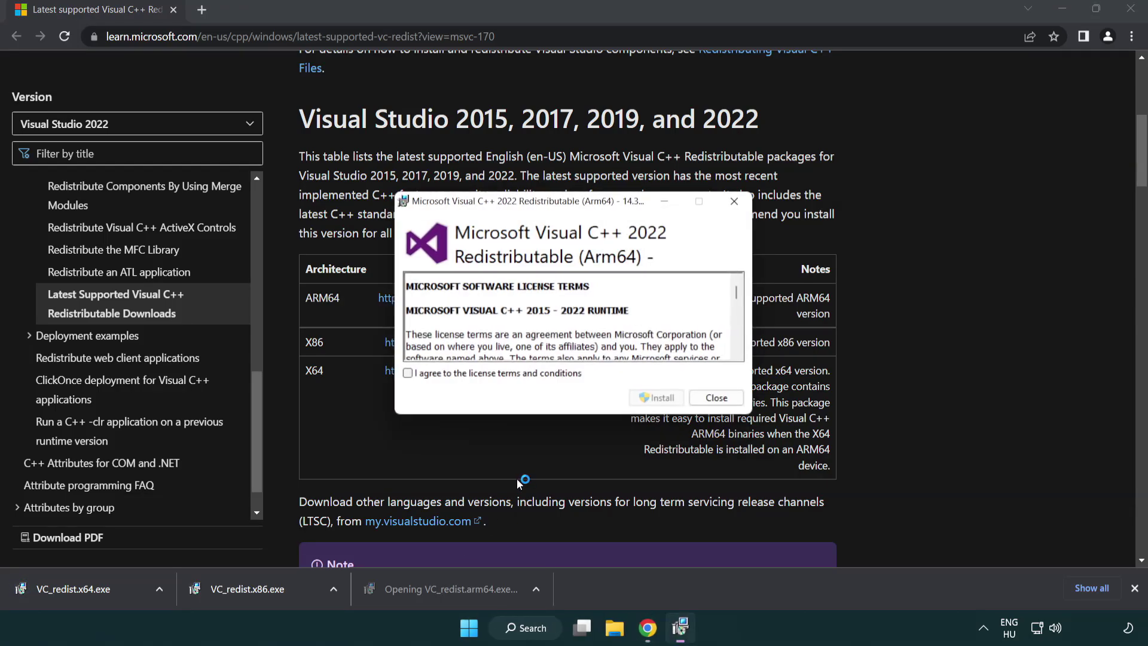
- Accept the ARM64 redistributable license, try installing, and dismiss the unsupported failure
left_click_drag(736, 291, 743, 344)
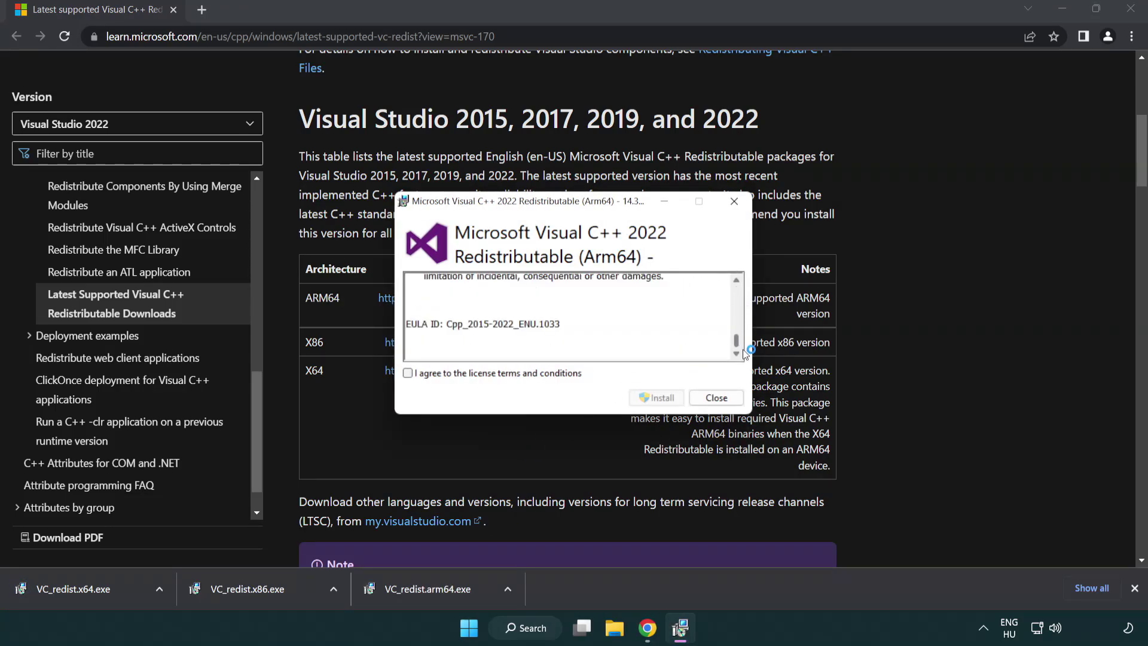
left_click(408, 373)
left_click(640, 397)
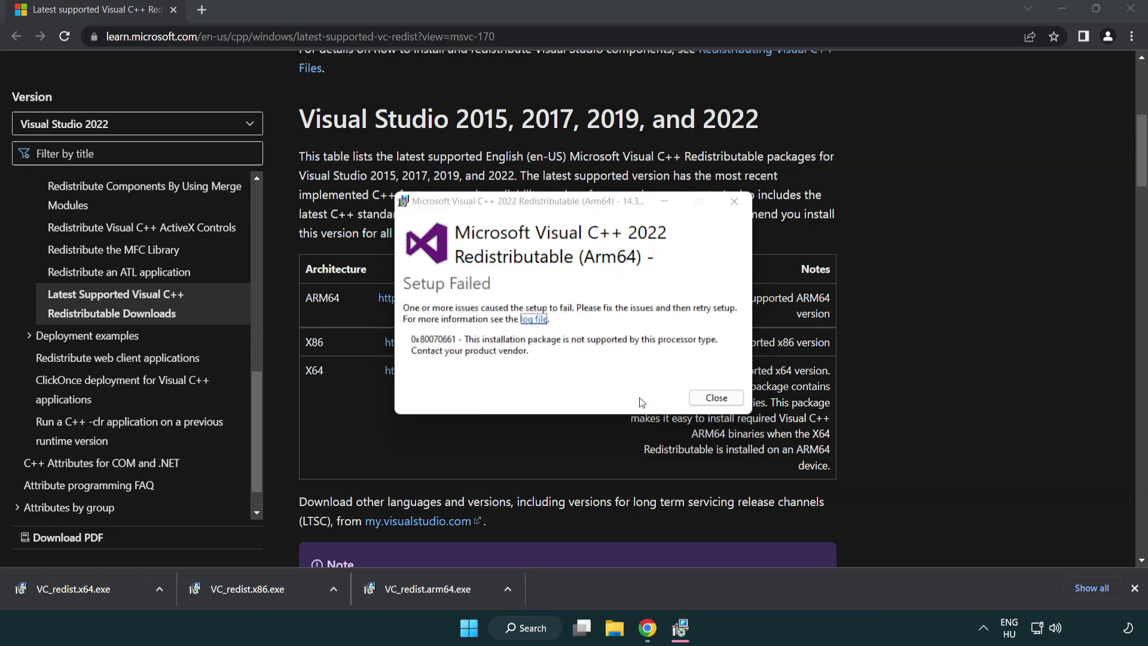
left_click(717, 398)
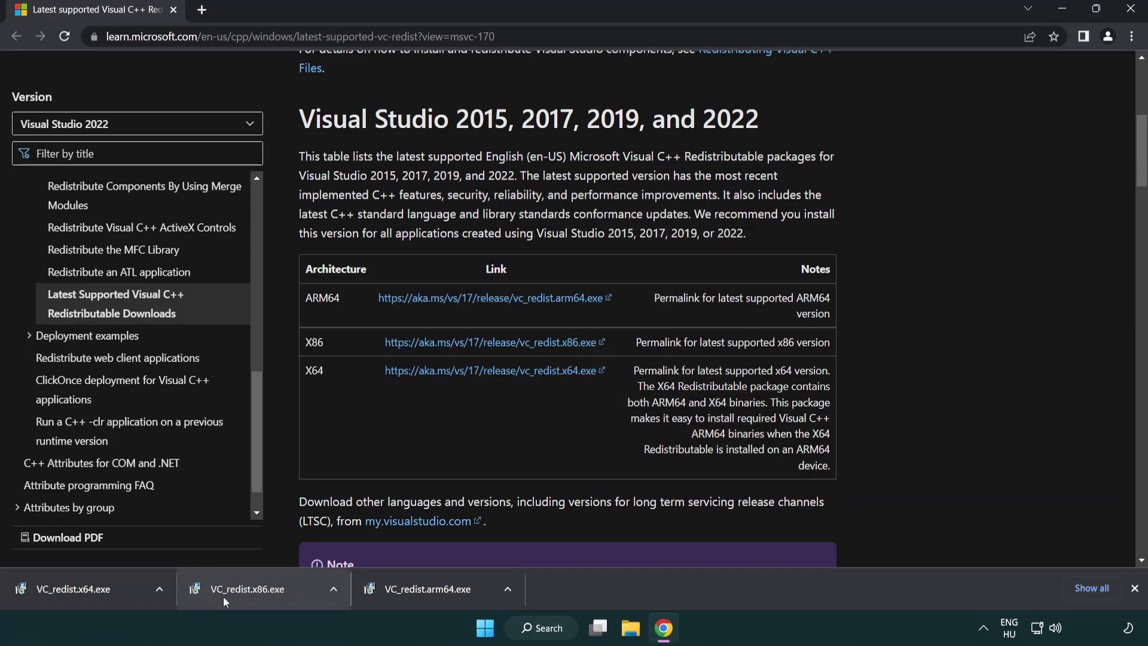
- Install VC_redist.x86.exe and VC_redist.x64.exe, closing each after setup succeeds
left_click(256, 596)
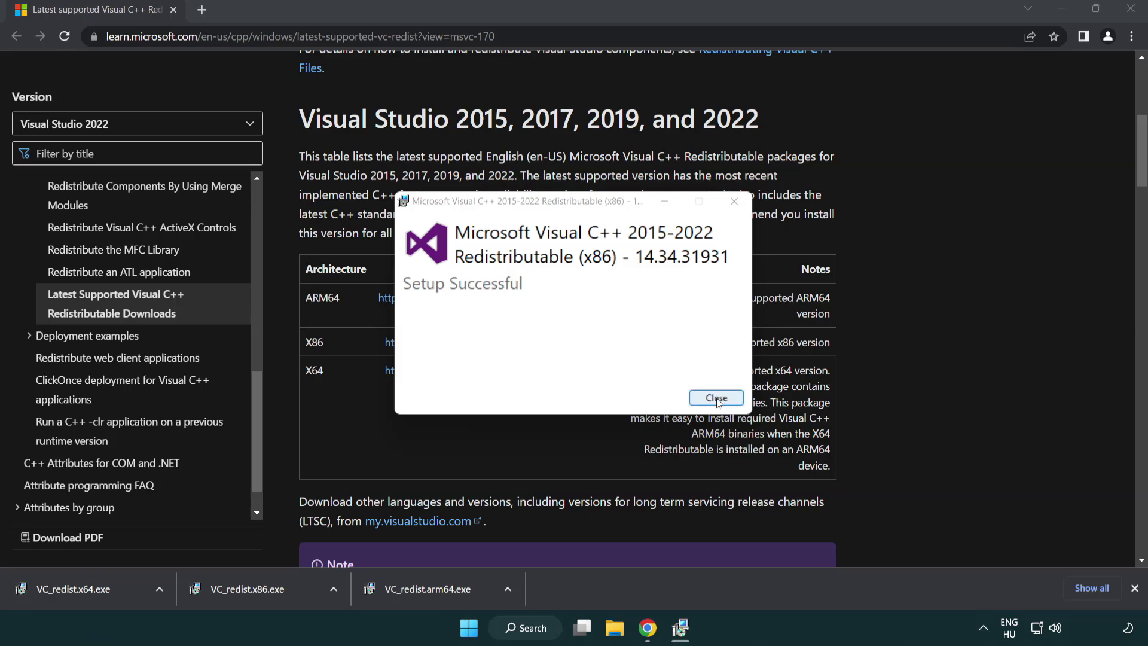
left_click(717, 399)
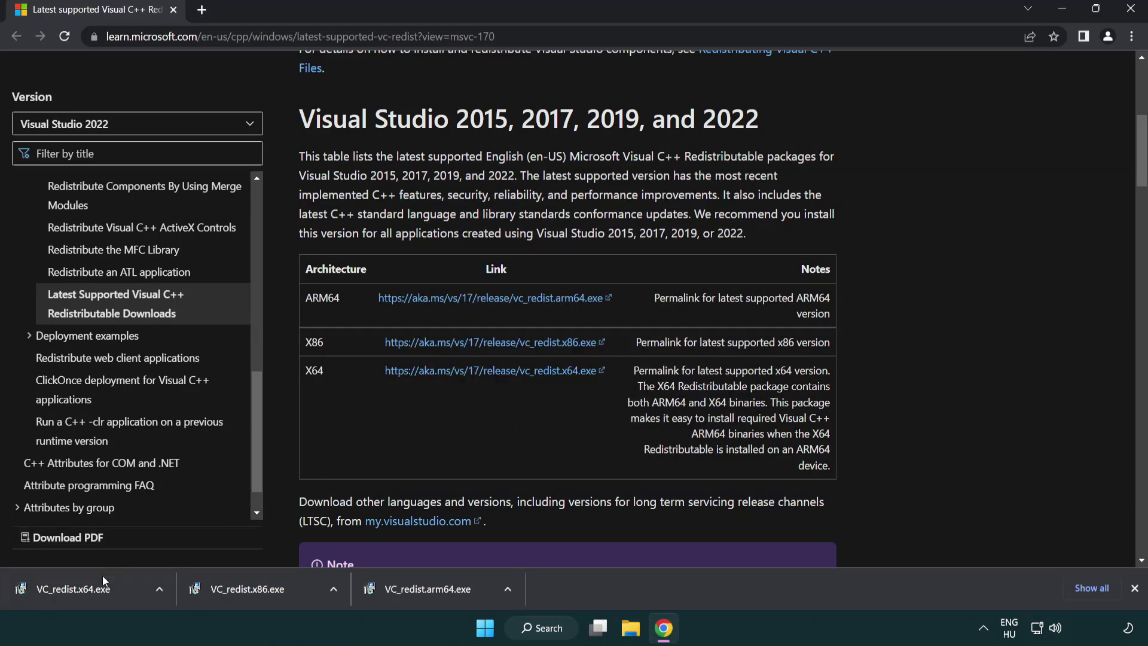
left_click(86, 586)
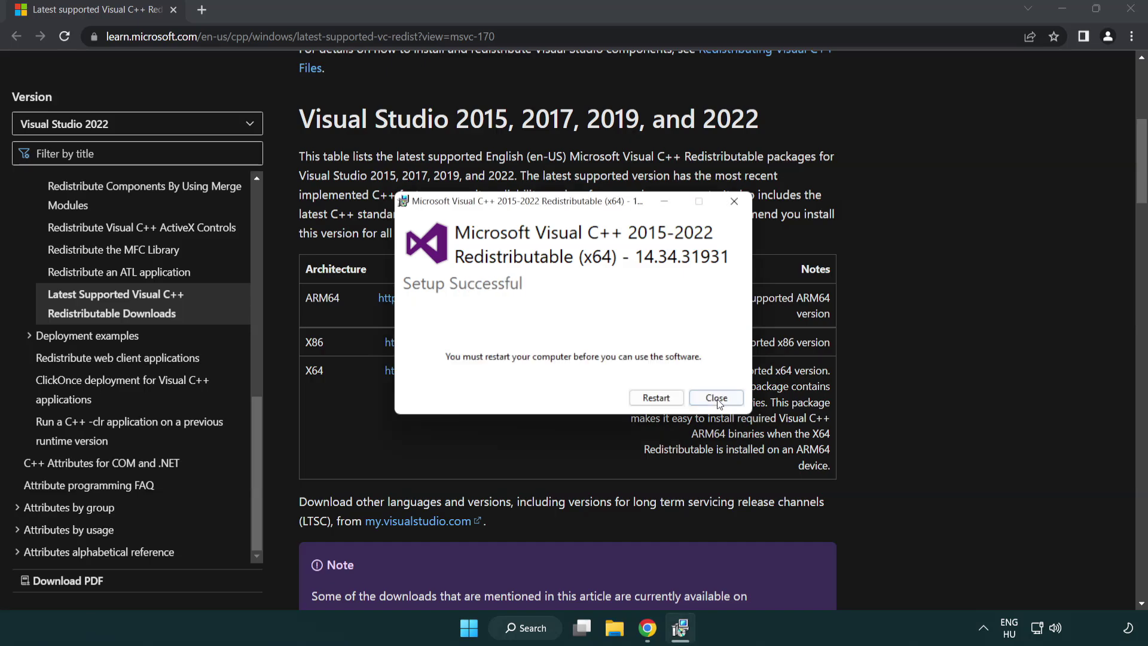
left_click(717, 398)
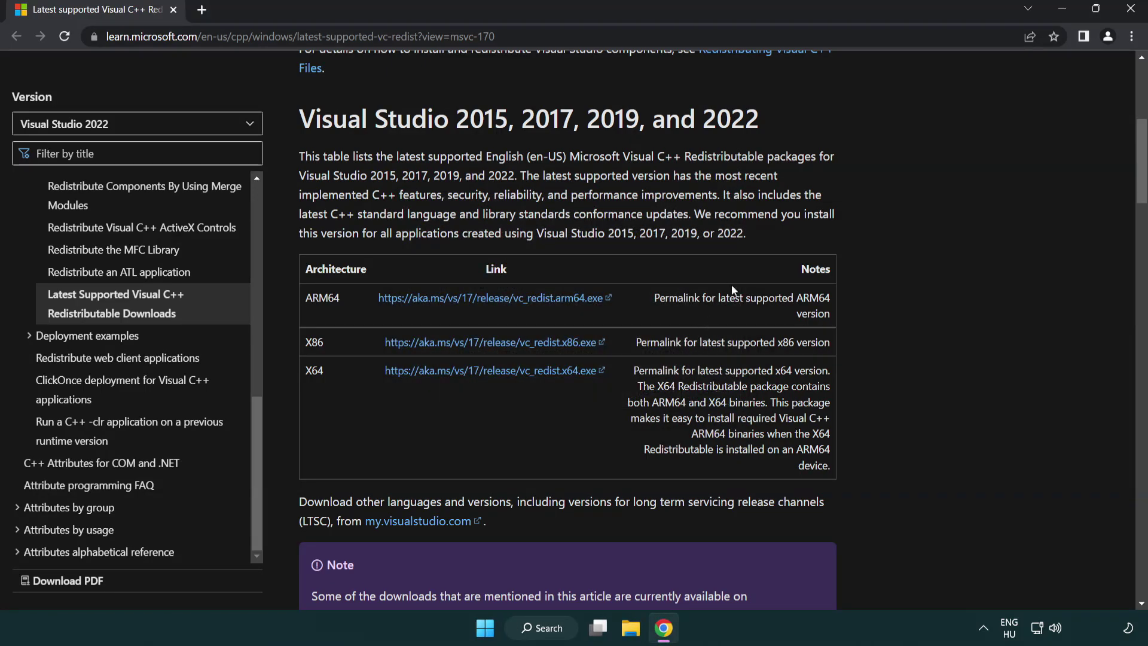
- Close Chrome and run Command Prompt as administrator from a 'cmd' search
left_click(1132, 10)
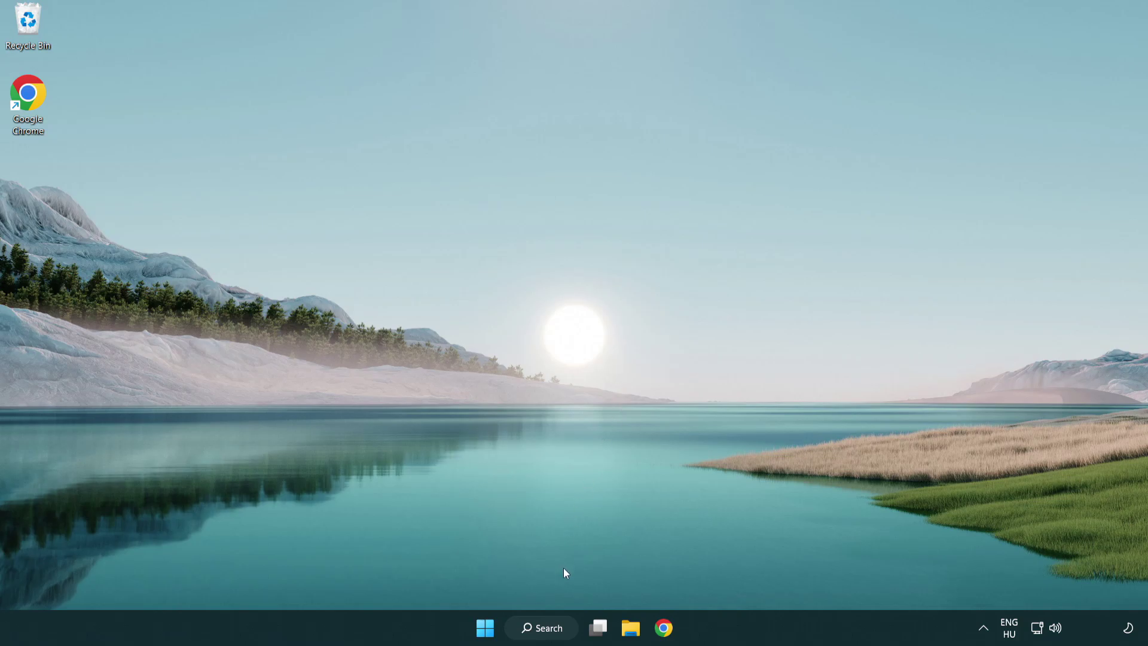
left_click(534, 631)
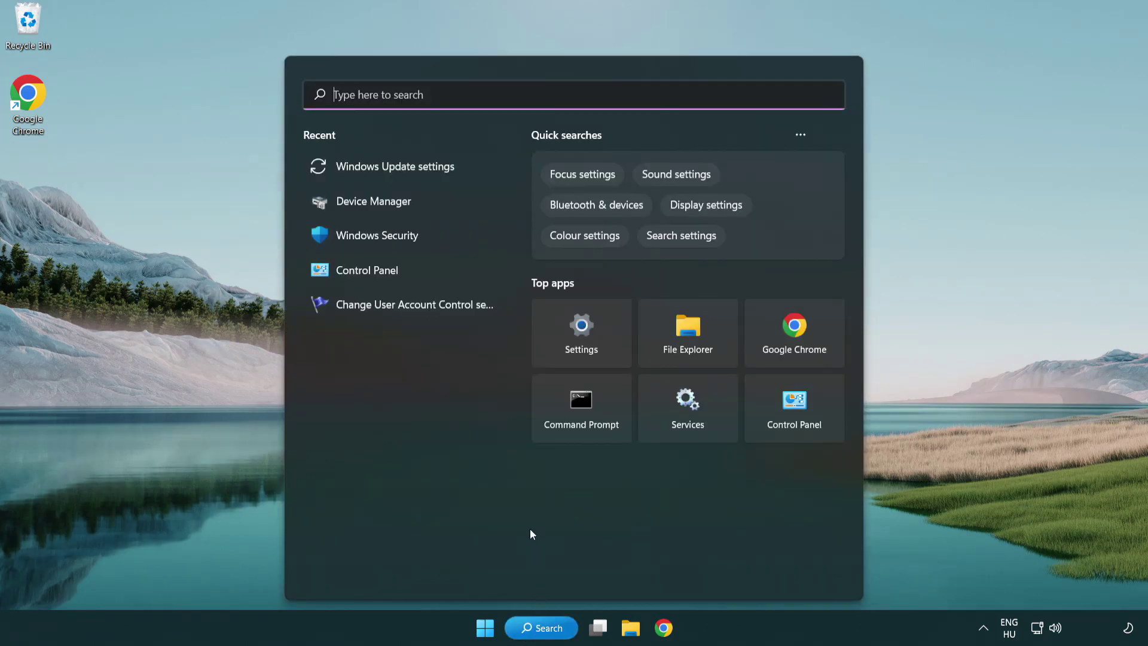
type("cm")
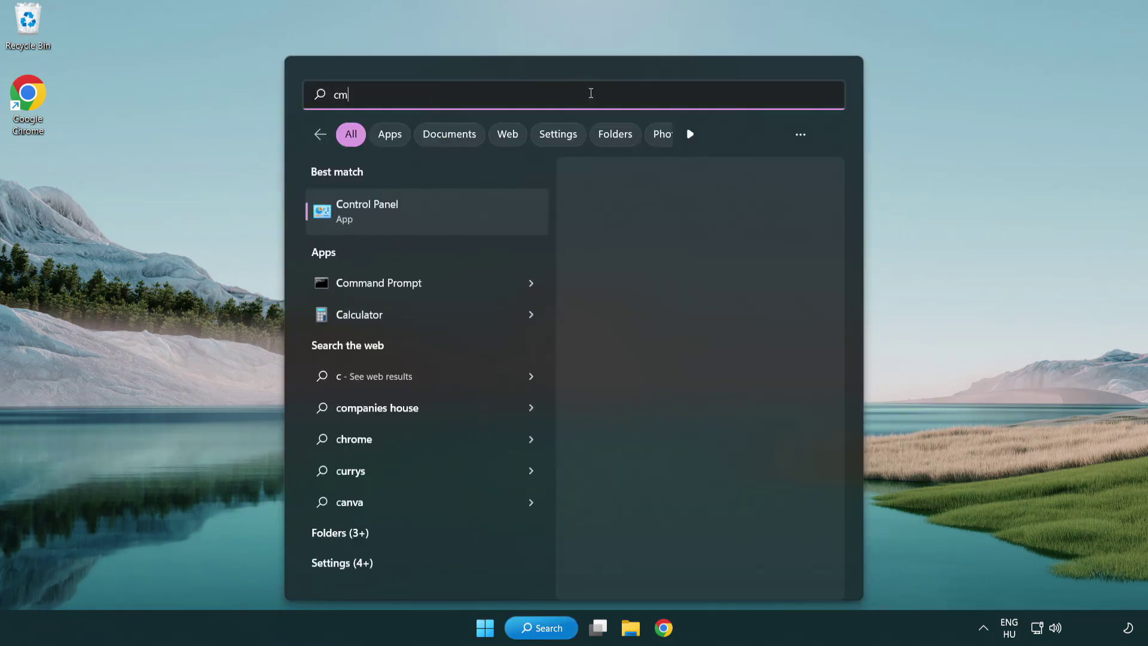
type("d")
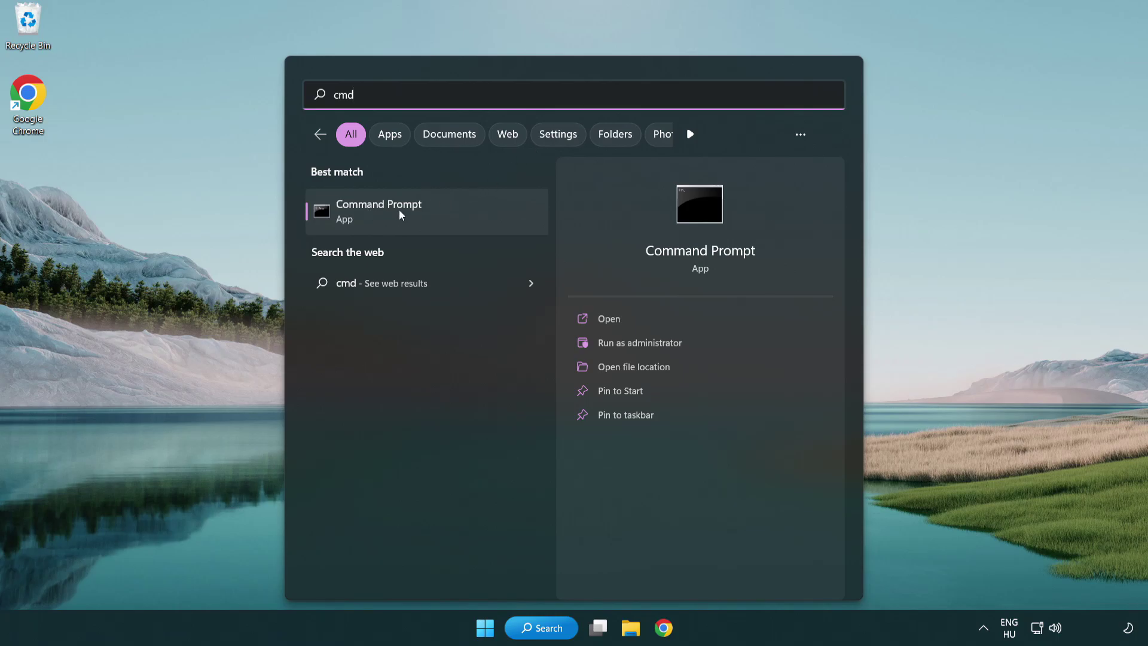
right_click(439, 219)
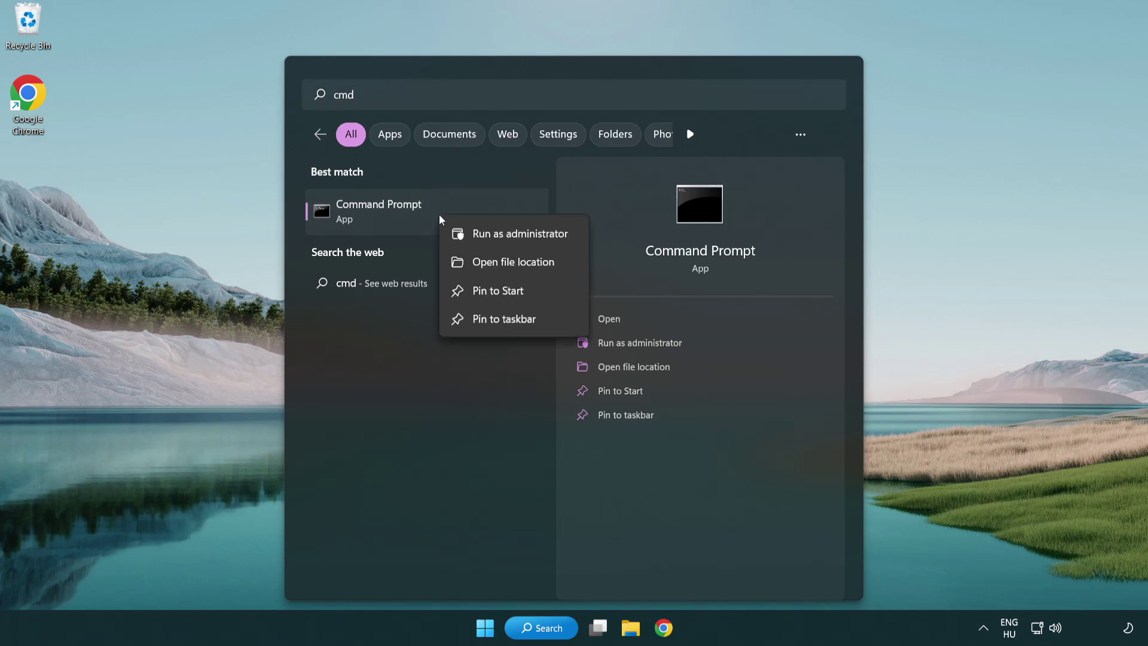
left_click(518, 239)
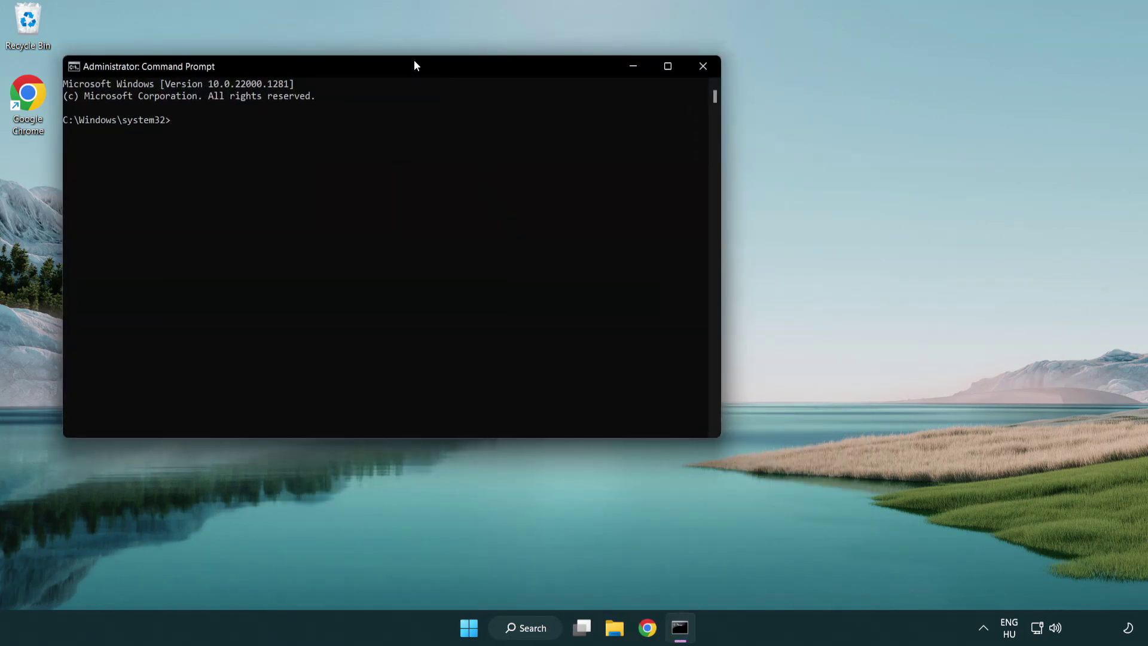
- Run sfc /scannow in the admin Command Prompt and let verification reach 100%
left_click_drag(414, 62, 578, 120)
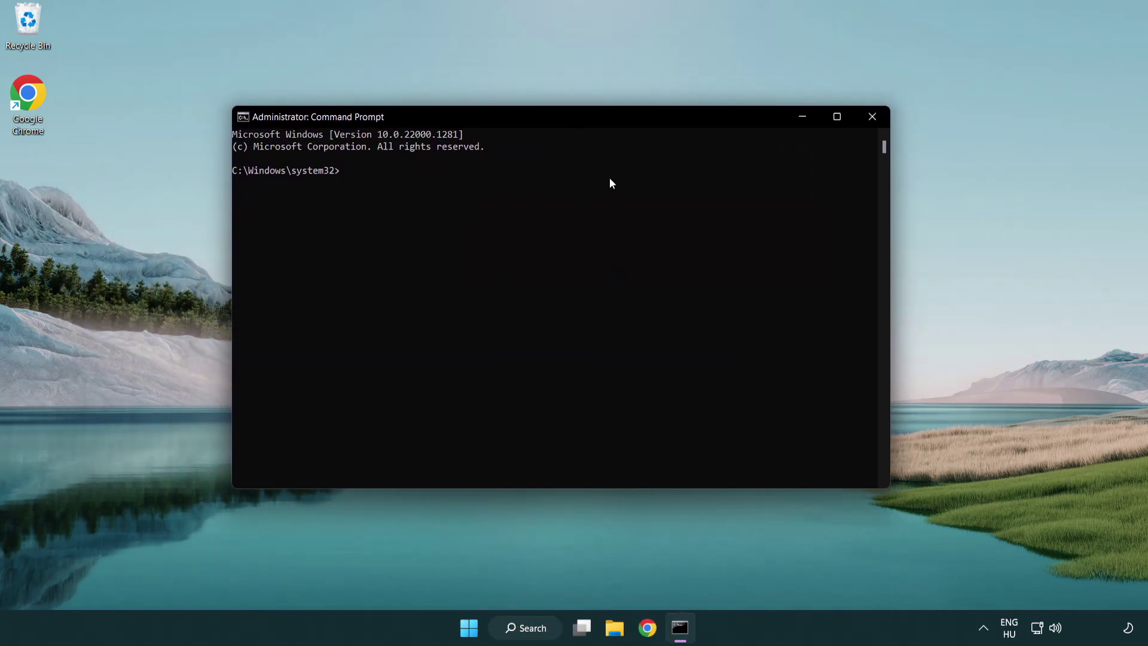
type("sc")
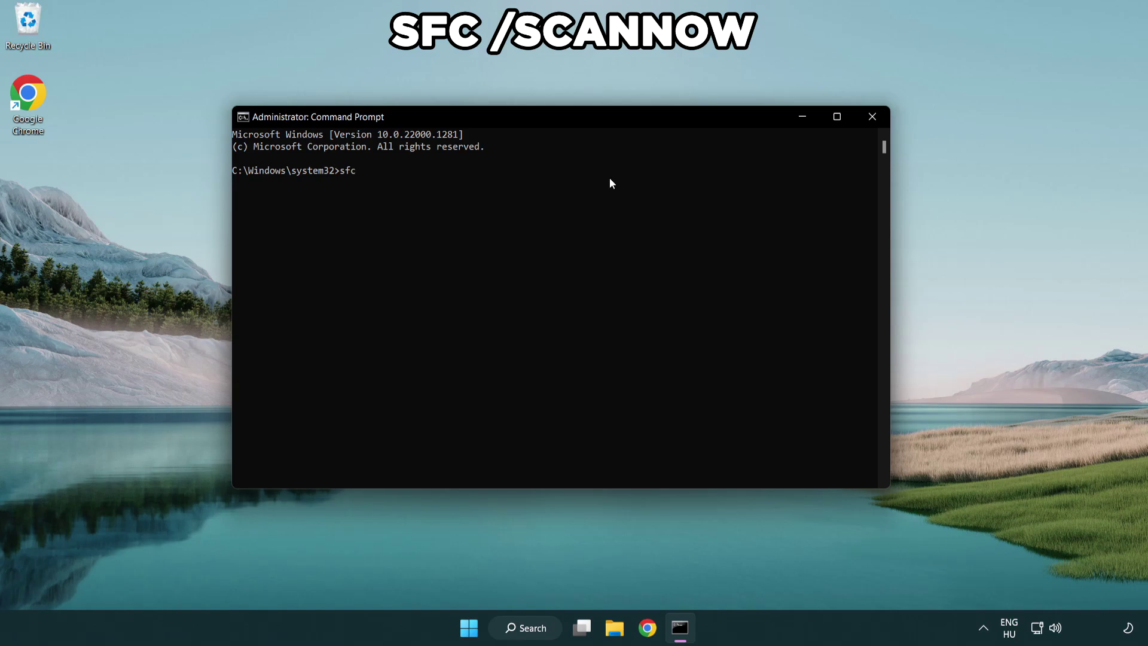
type("anno")
type("w")
key("Return")
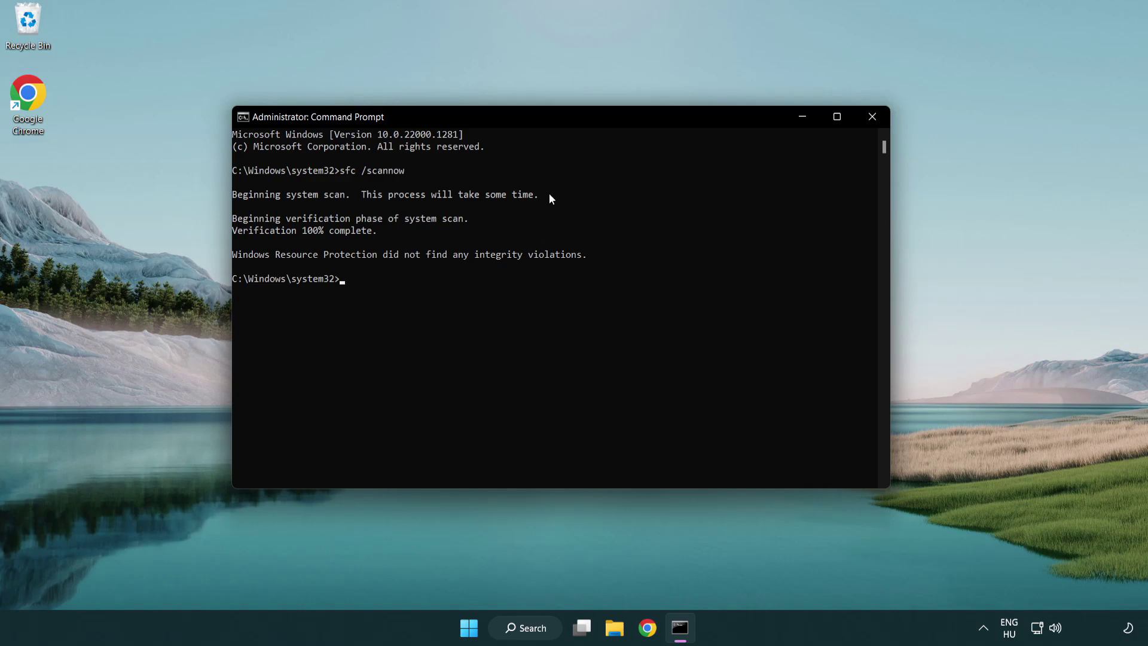
- Close Command Prompt and show the Start menu's power options, including Restart
left_click(876, 123)
key("super")
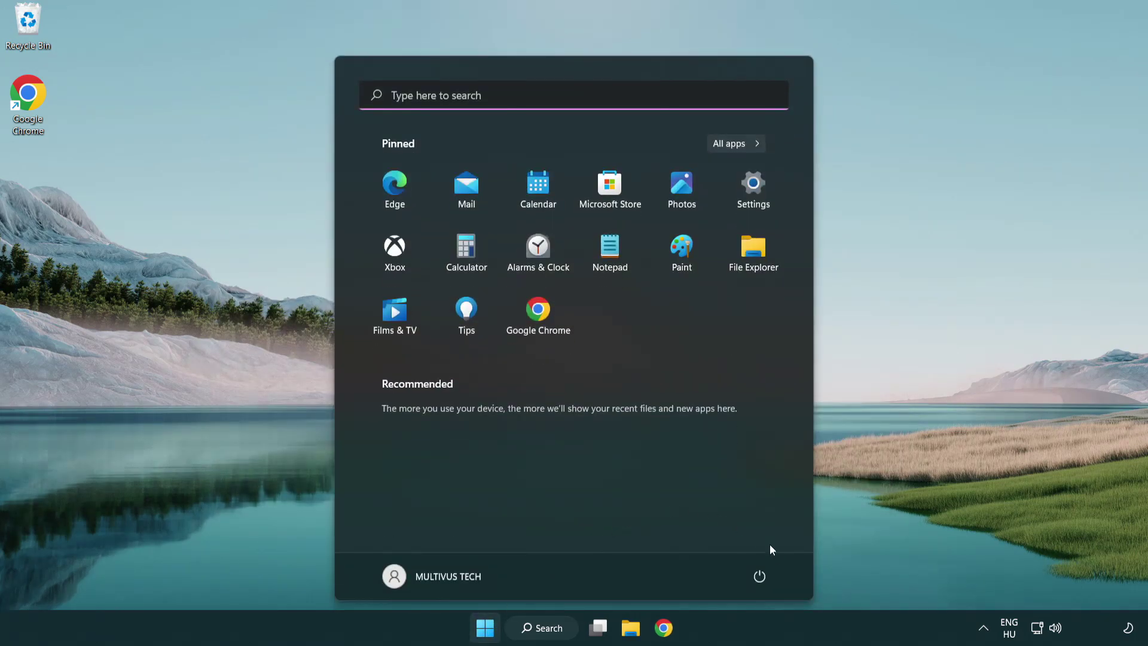
left_click(759, 576)
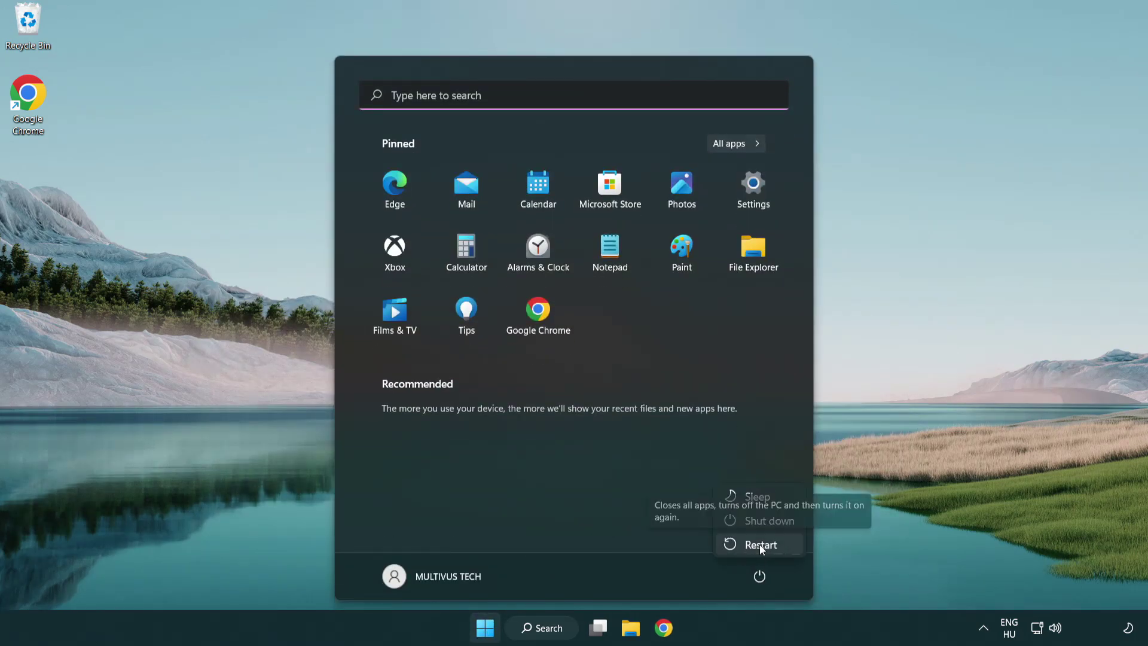